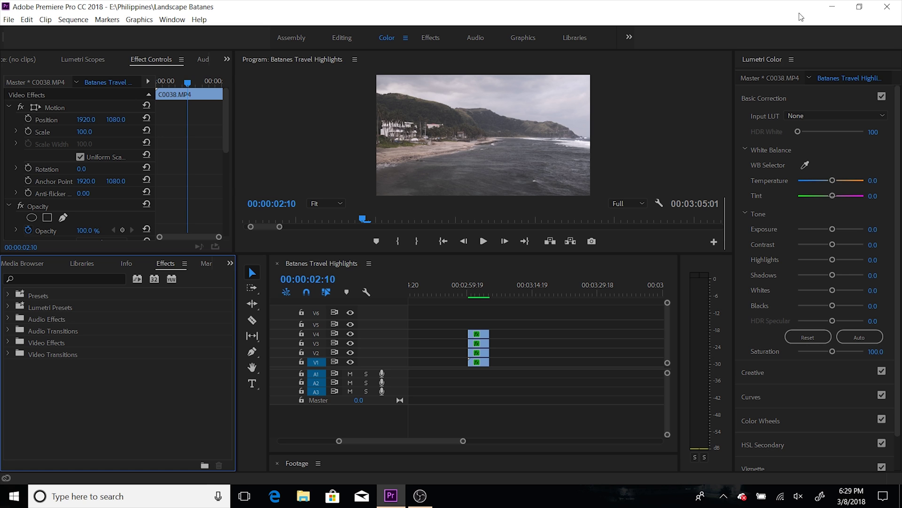
Set the Exposure of the V4 split-screen clip to 1.1 and its Contrast to 52.2
left_click(477, 294)
left_click(484, 334)
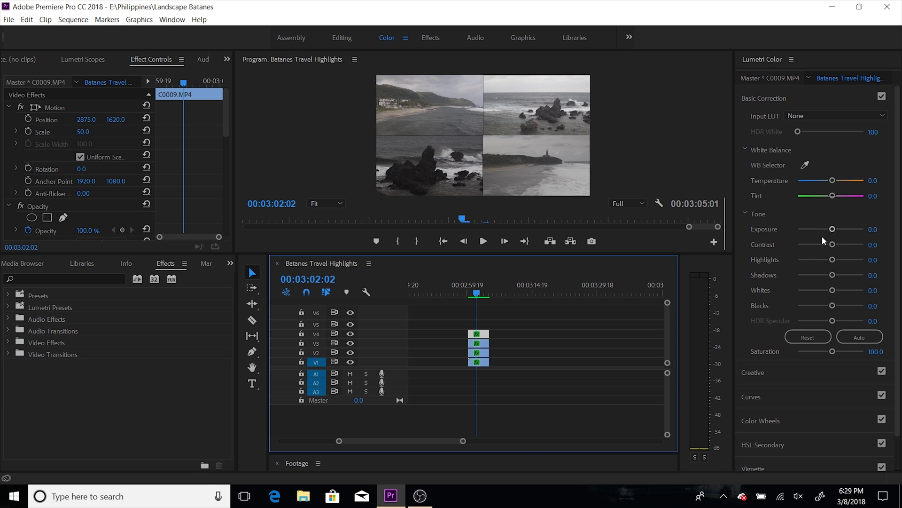
left_click_drag(832, 230, 848, 245)
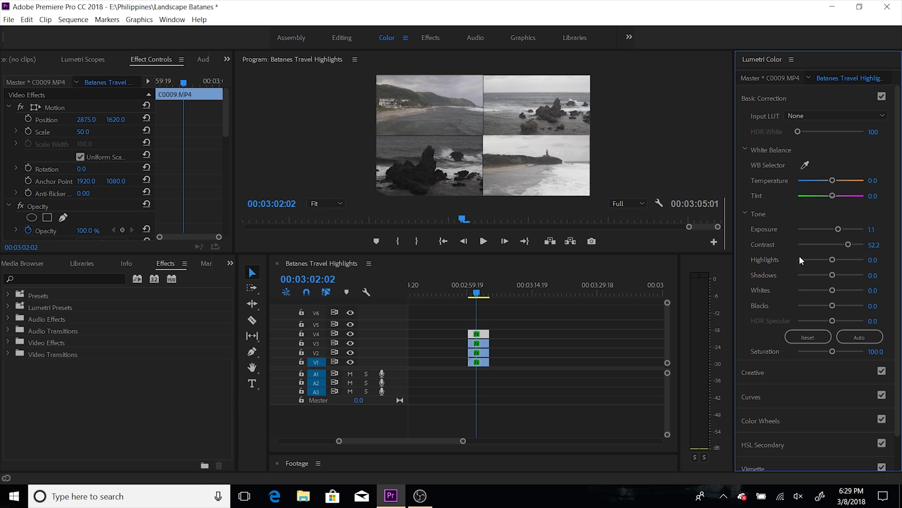
Enlarge the program preview and set the V4 clip's Shadows to -29.2 and Whites to about 16.8
left_click_drag(502, 254, 500, 347)
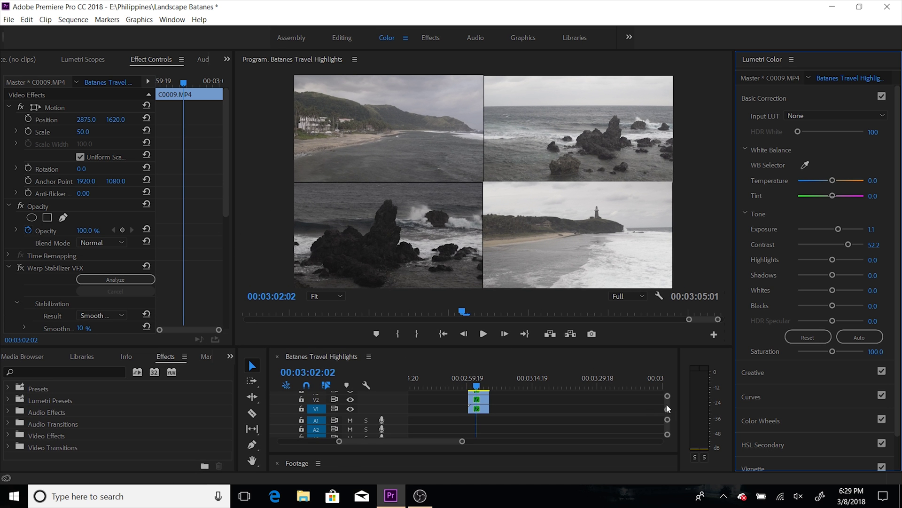
scroll(668, 408, "up", 2)
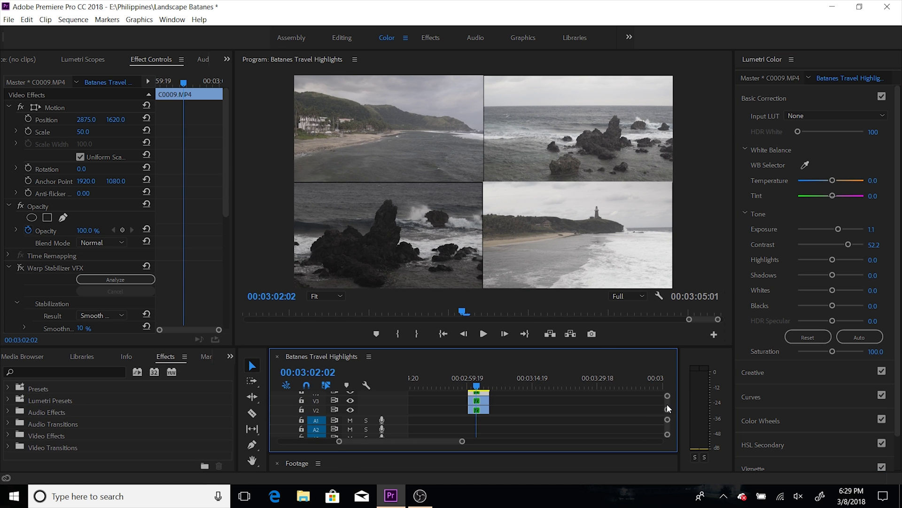
left_click_drag(604, 349, 602, 306)
scroll(669, 371, "down", 1)
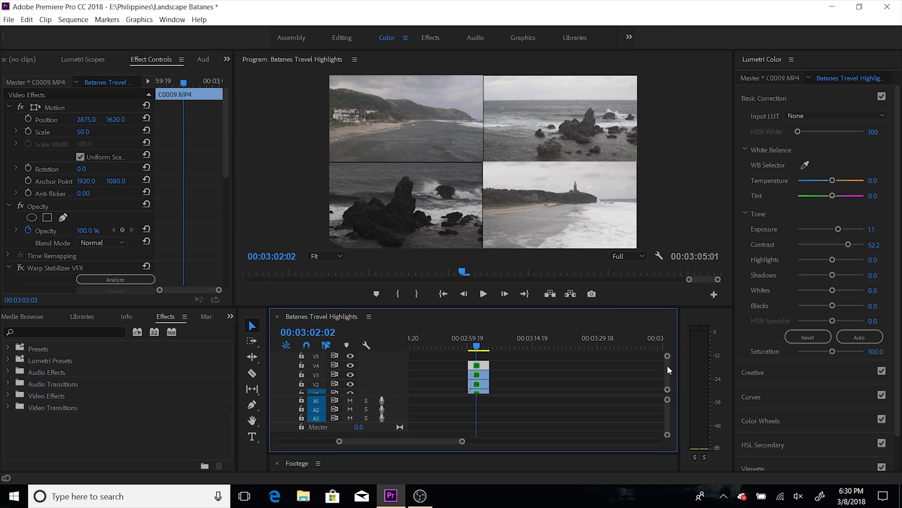
scroll(669, 370, "down", 1)
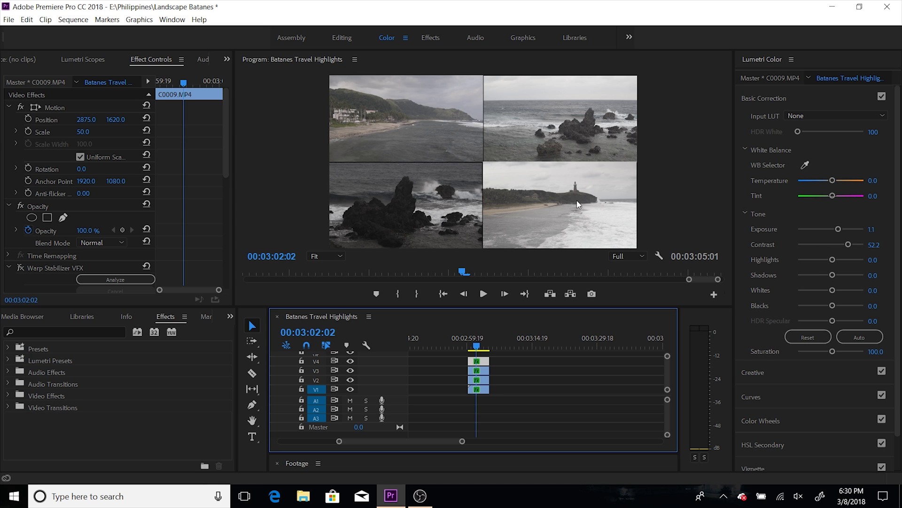
mouse_move(832, 275)
left_mouse_down()
mouse_move(818, 277)
mouse_move(836, 290)
left_mouse_up()
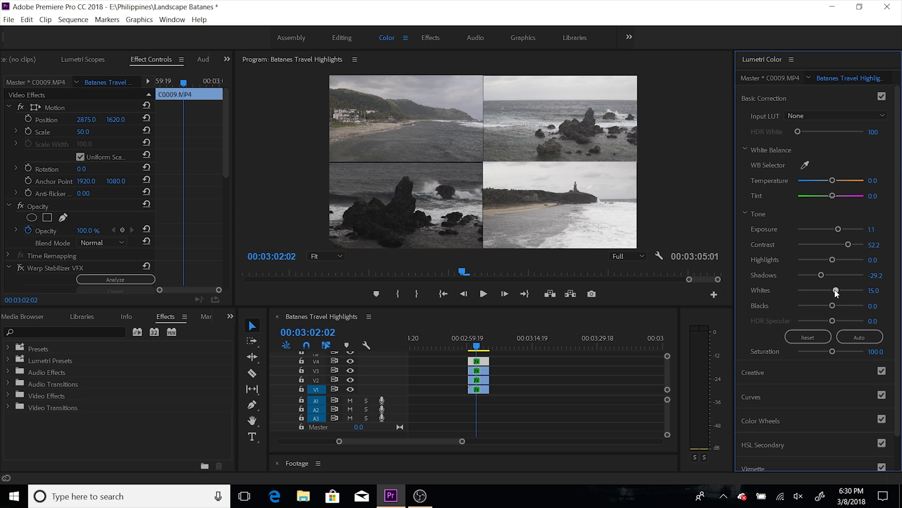
Display the Lumetri Scopes, raise the V4 clip's Whites to about 34.5 and slightly increase its Contrast
left_click(102, 58)
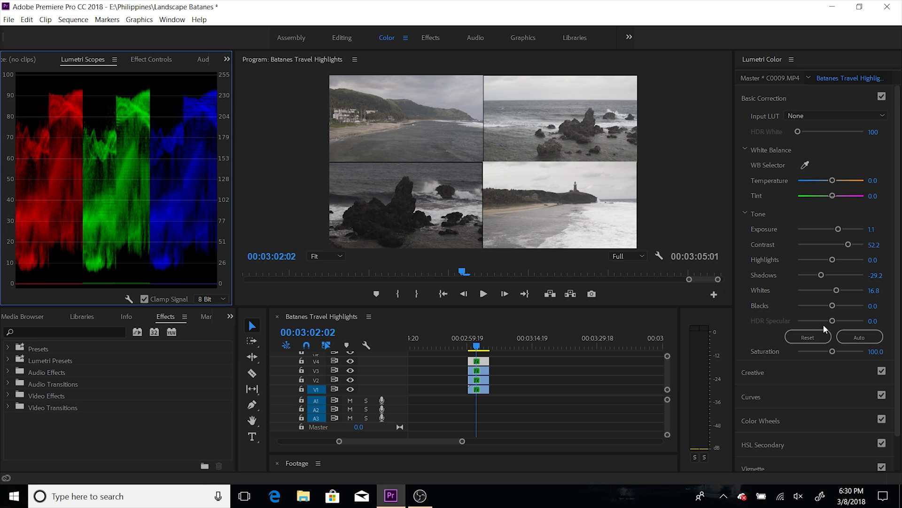
left_click_drag(840, 288, 841, 289)
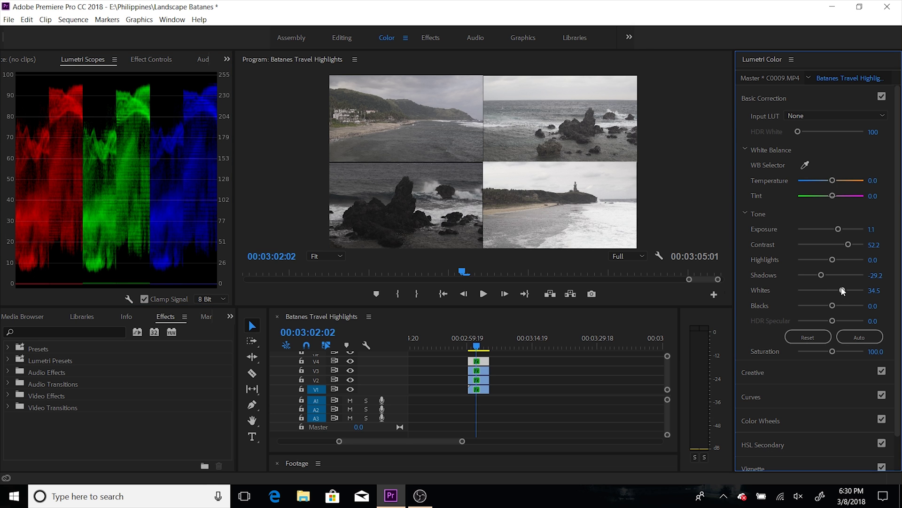
left_click_drag(848, 245, 850, 245)
Set the Exposure of the V3 split-screen clip to 0.8 and its Shadows to about -25.7
left_click(485, 371)
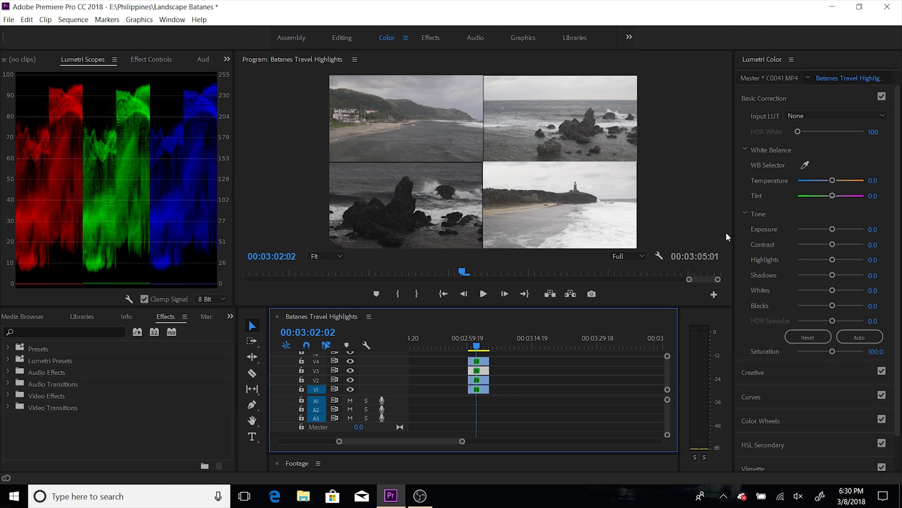
left_click_drag(833, 229, 836, 231)
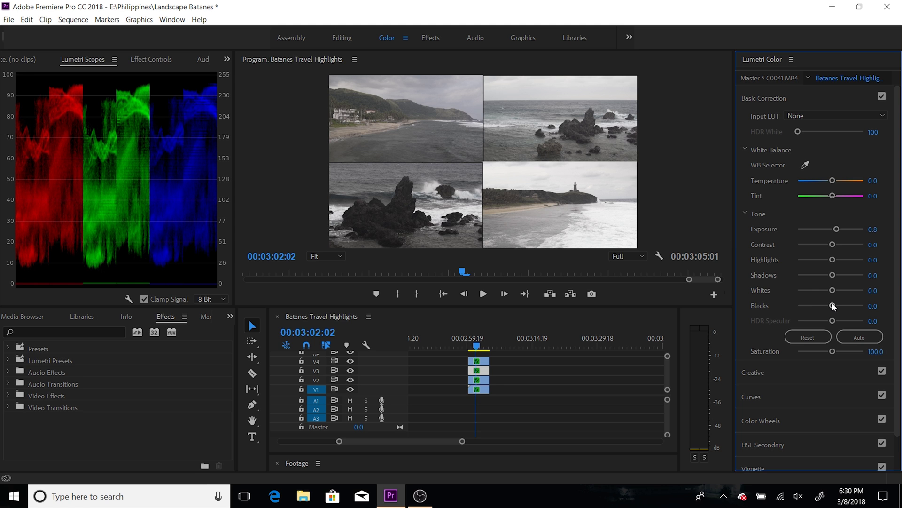
left_click_drag(833, 275, 824, 276)
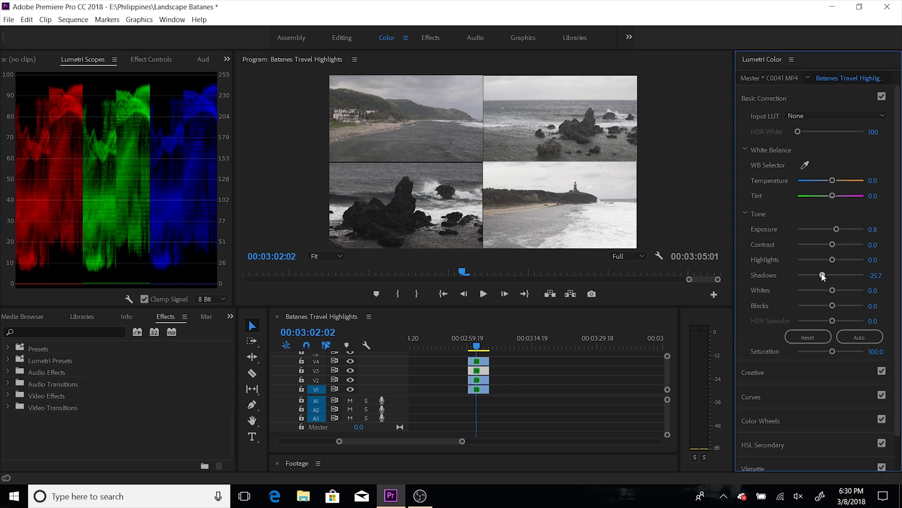
Set the Contrast of the V2 split-screen clip to 43.4 and its Exposure to 0.4
left_click(483, 383)
left_click_drag(831, 244, 846, 247)
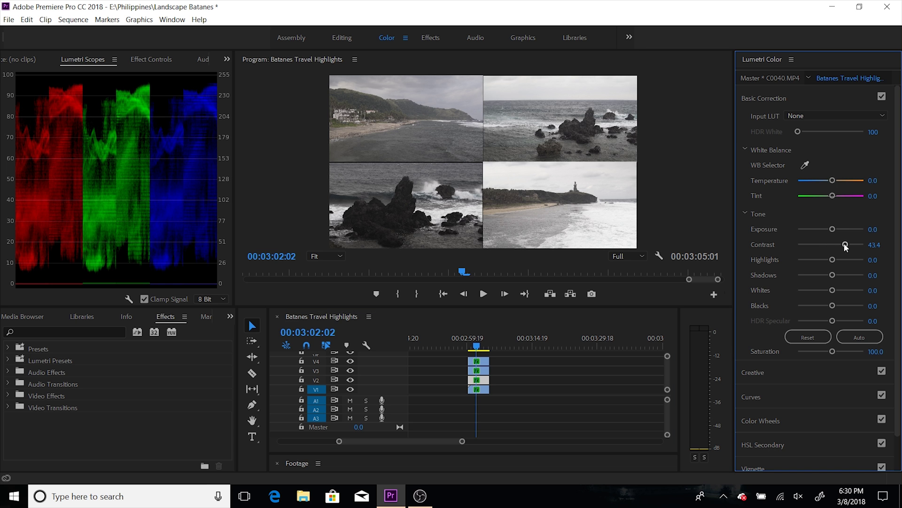
left_click_drag(833, 229, 833, 230)
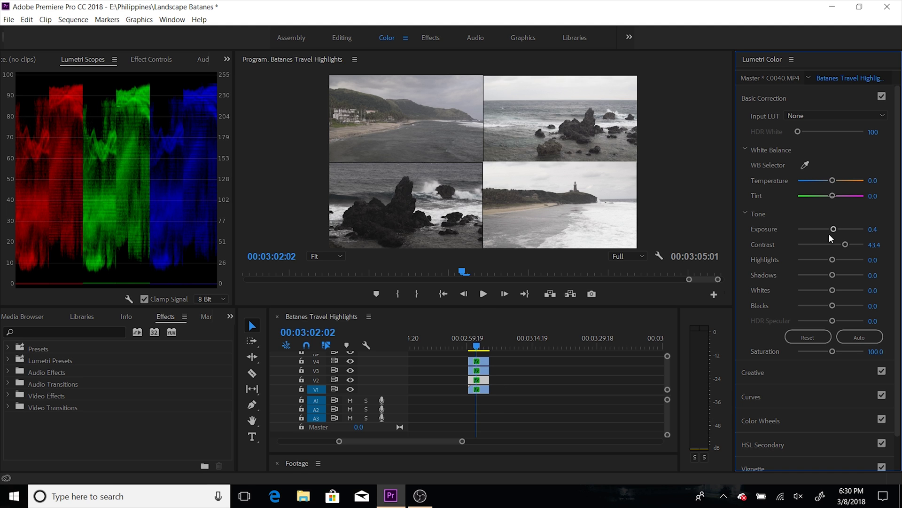
Set the V1 split-screen clip's Contrast to 25.7, Exposure to 0.3 and Blacks to -13.3
left_click(484, 390)
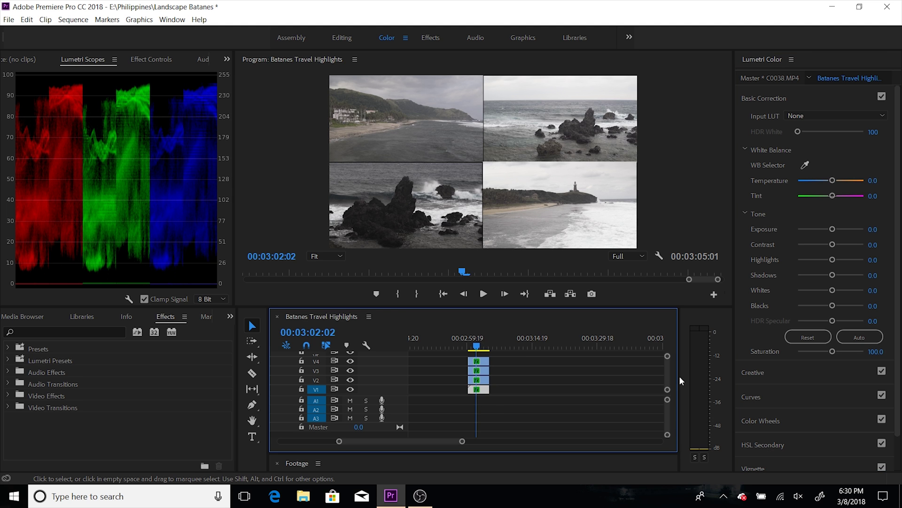
mouse_move(833, 244)
left_mouse_down()
mouse_move(841, 250)
mouse_move(834, 232)
left_mouse_up()
left_click_drag(832, 305, 827, 306)
Play the four-way split screen from 00:03:00:00 in an enlarged preview, then restore the timeline's size
left_click(477, 343)
key("Up")
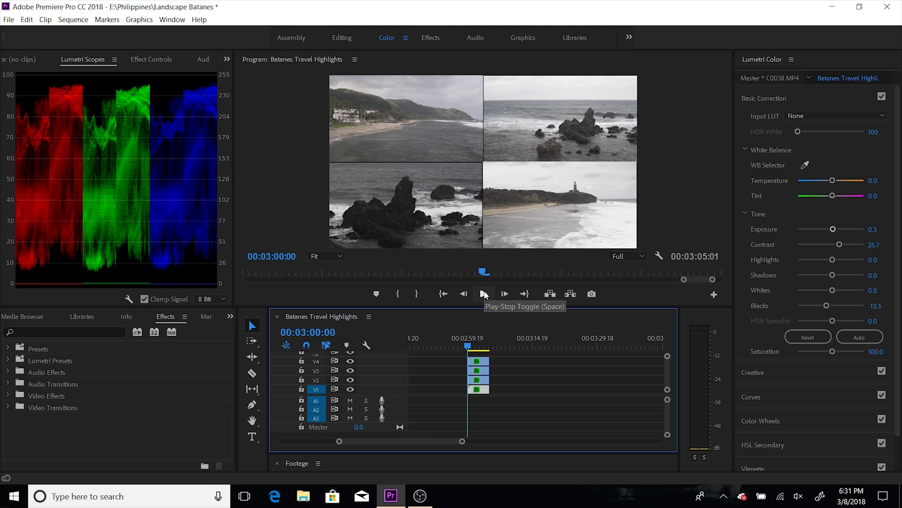
left_click_drag(481, 309, 480, 415)
left_click(484, 402)
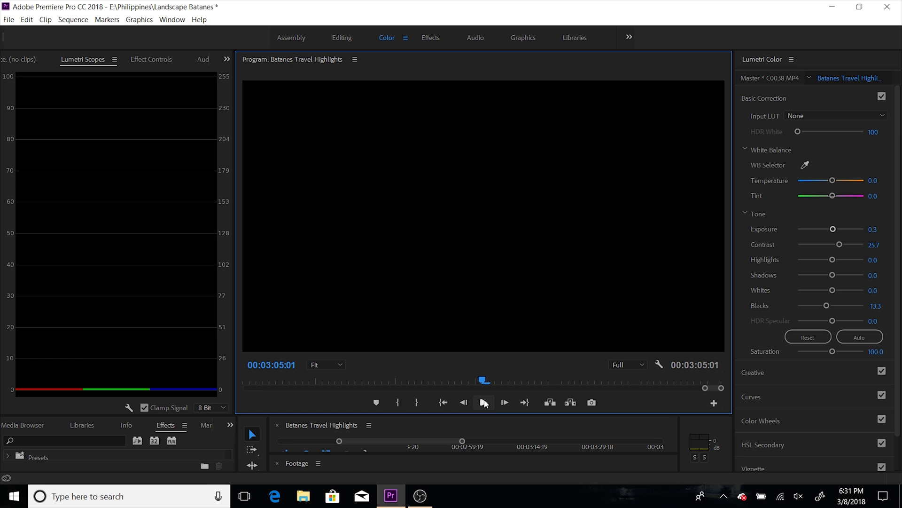
left_click(483, 403)
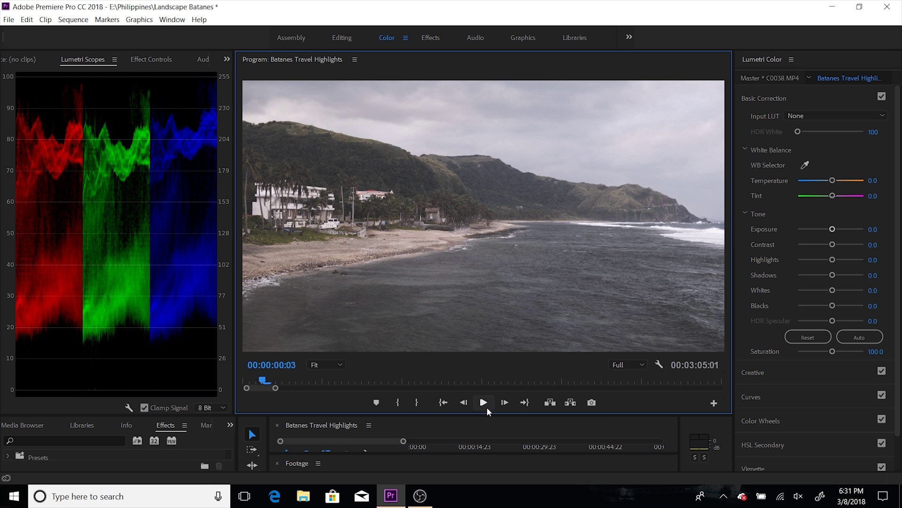
left_click_drag(490, 413, 469, 201)
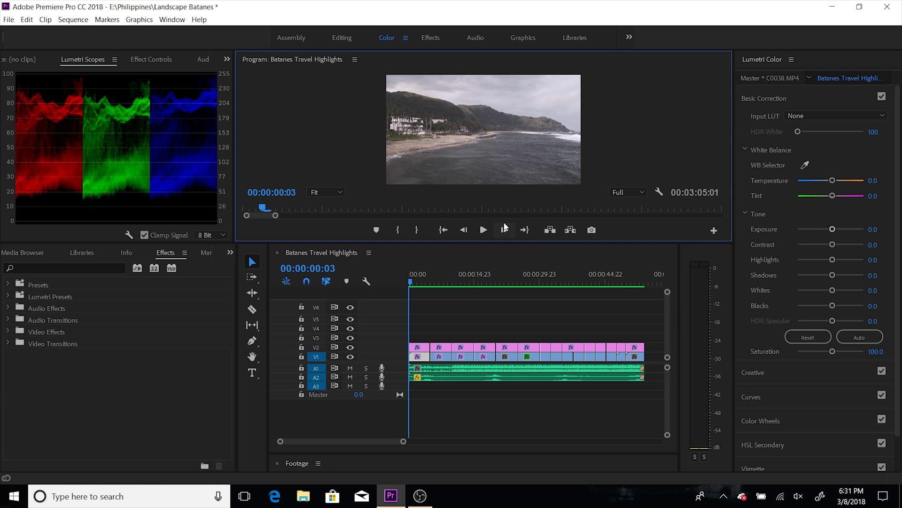
Mark the split-screen section from 00:02:58:01 to 00:03:05:00 and render it In to Out
left_click(520, 230)
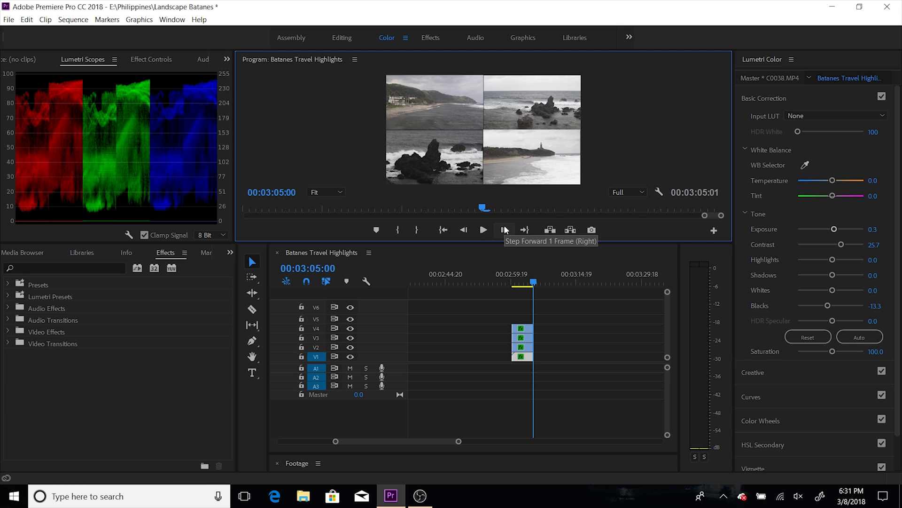
key("o")
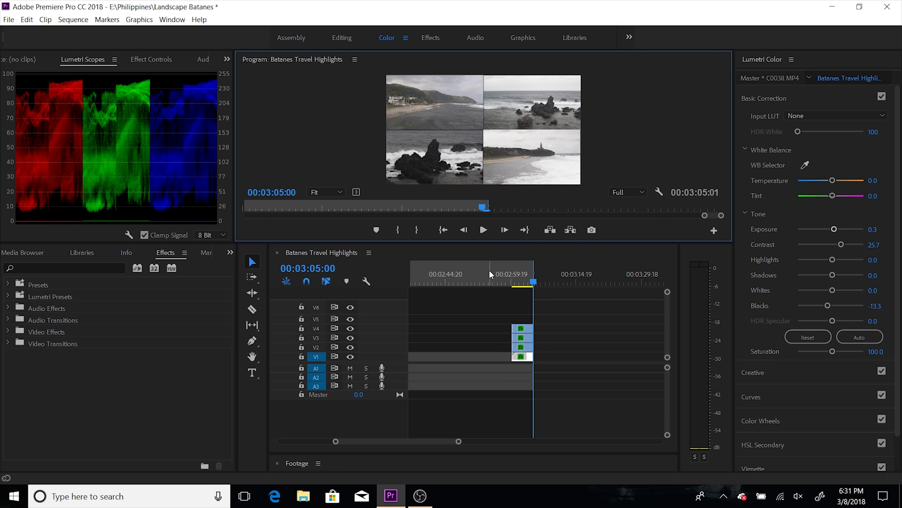
left_click(504, 278)
key("i")
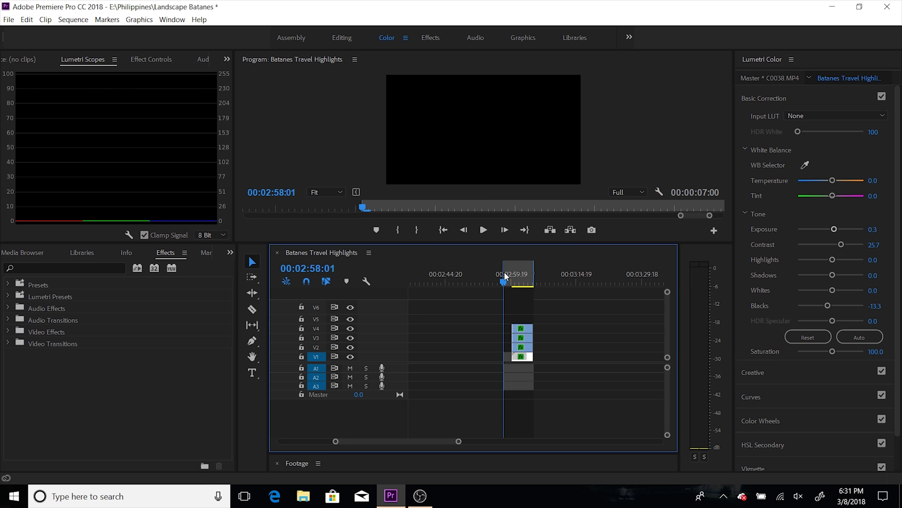
left_click(85, 20)
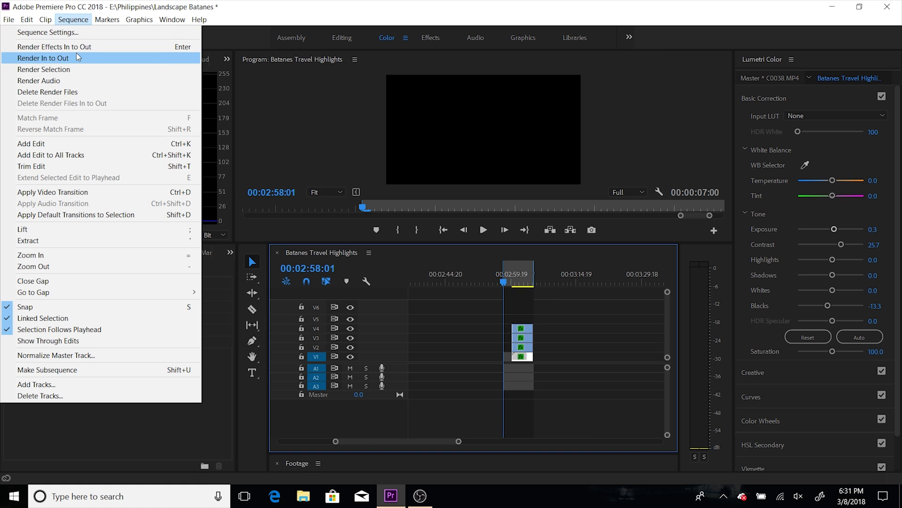
left_click(56, 57)
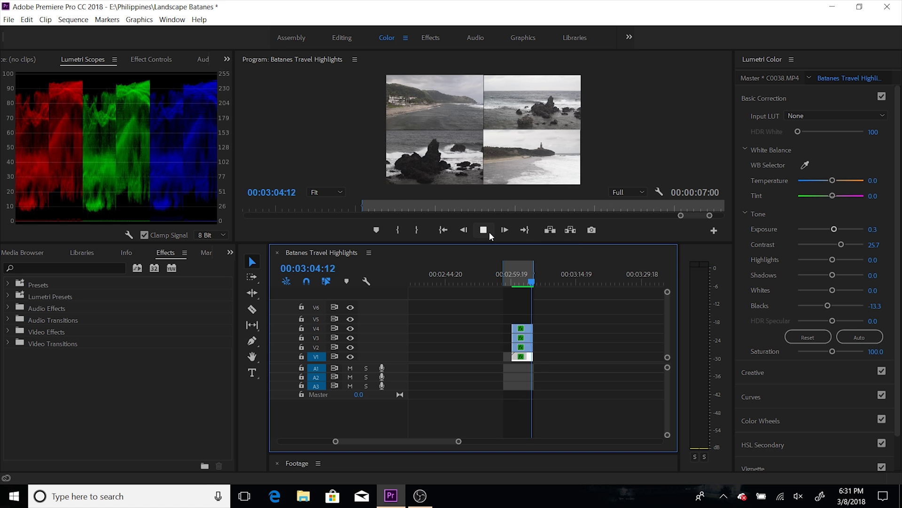
Play the rendered split screen from 00:03:00:00 in an enlarged preview, then bring the timeline back into view
left_click(483, 230)
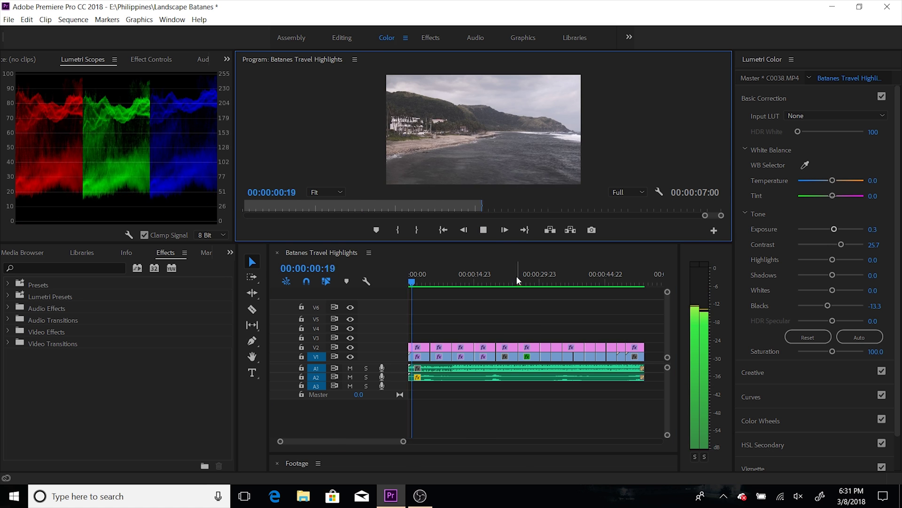
left_click(525, 230)
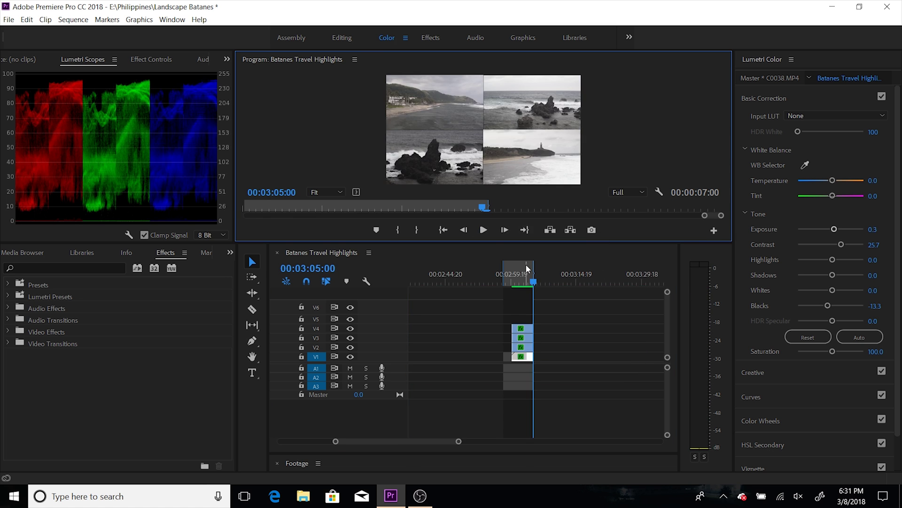
key("Up")
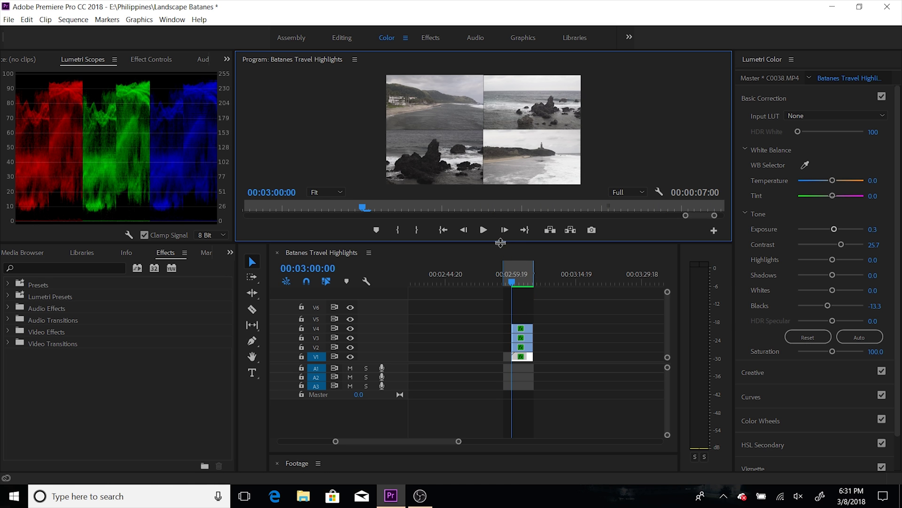
left_click_drag(500, 242, 487, 434)
left_click(483, 421)
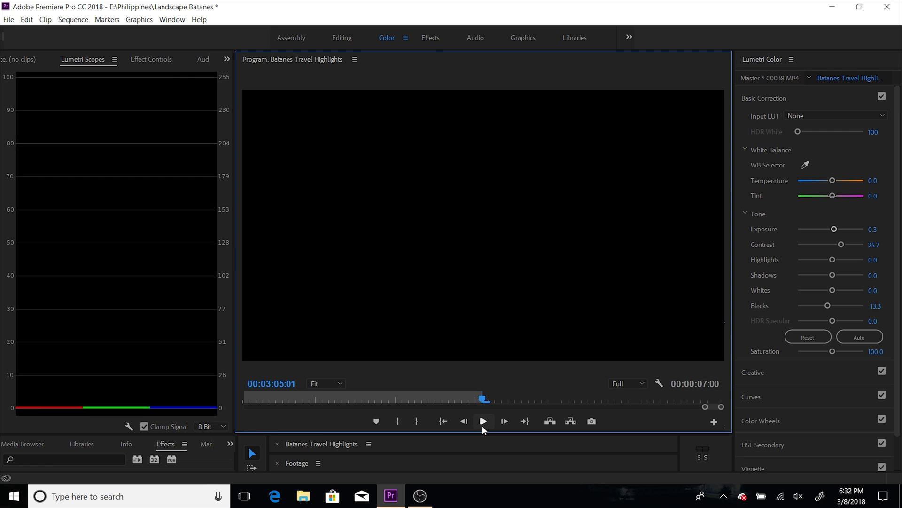
left_click(525, 421)
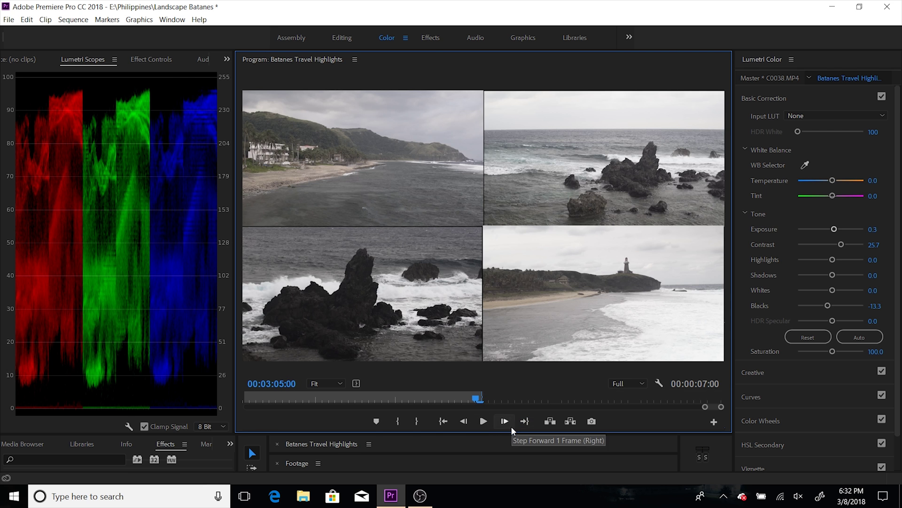
left_click_drag(510, 433, 505, 319)
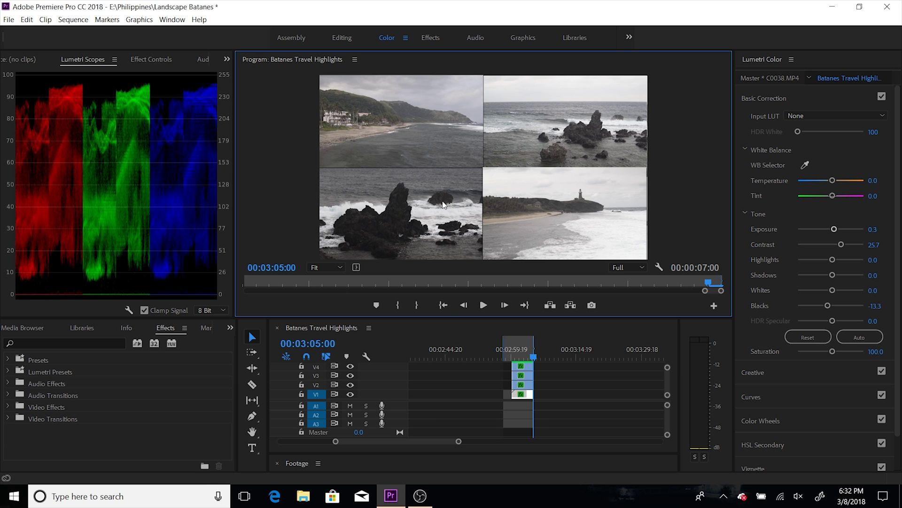
Clear the sequence's In and Out points
right_click(528, 349)
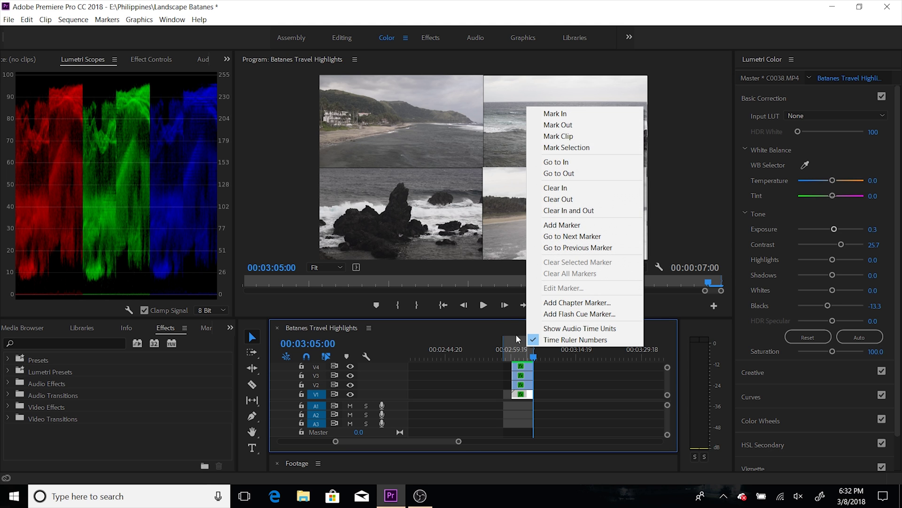
left_click(560, 211)
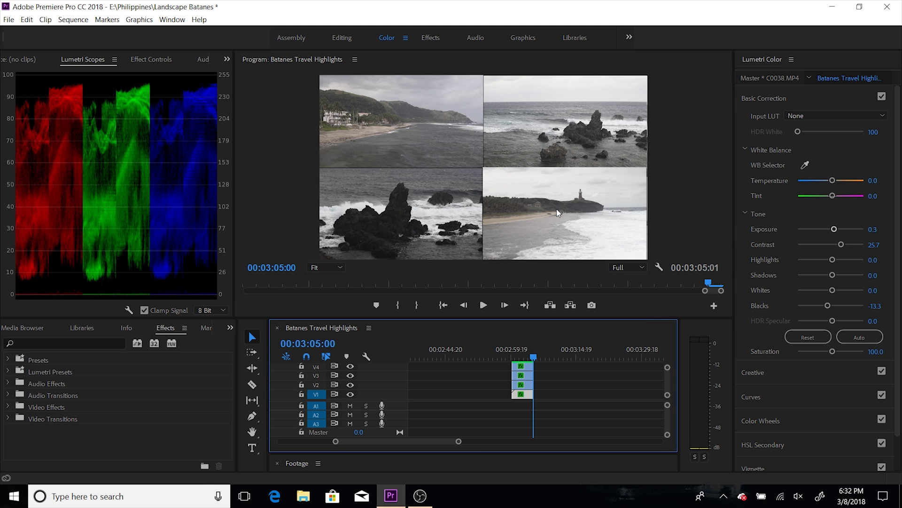
Copy the four-clip split-screen stack and paste ten back-to-back copies of it starting at 00:03:10:10
left_click(522, 348)
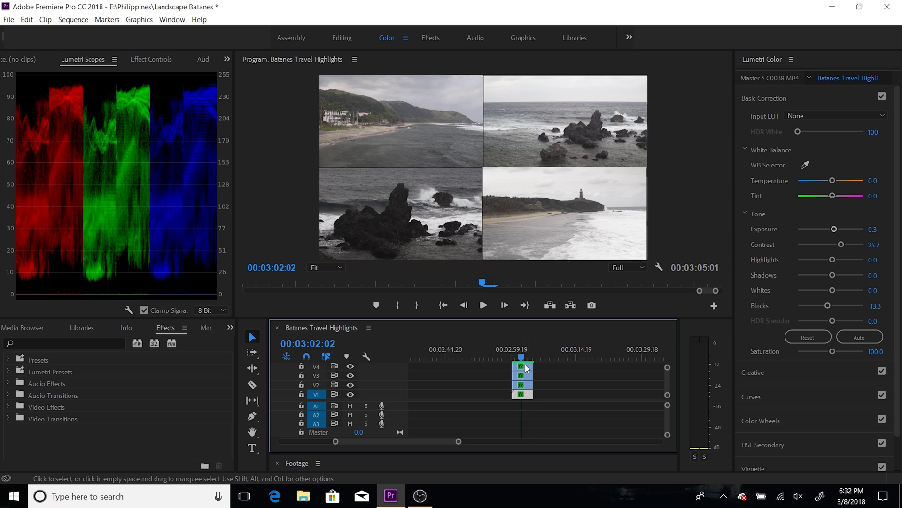
left_click_drag(538, 350, 517, 405)
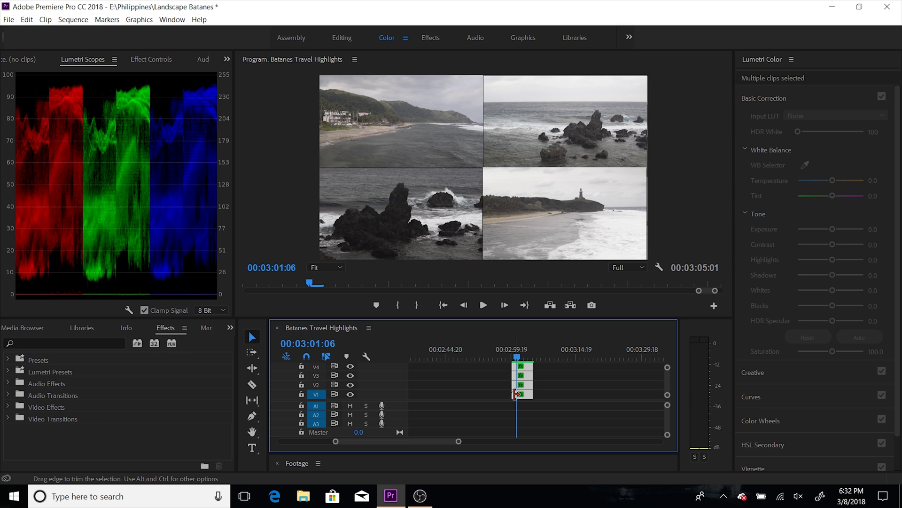
left_click(559, 350)
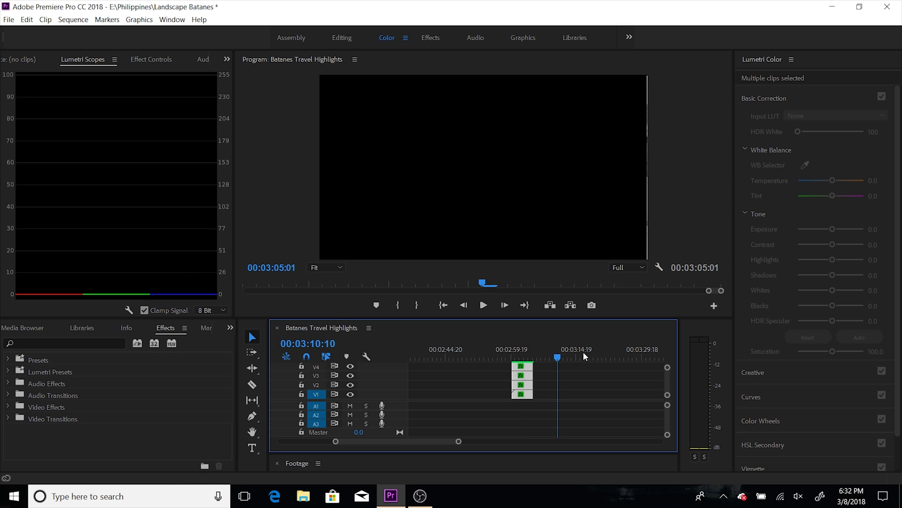
key("ctrl+v")
key("ctrl+v")
key("ctrl+v")
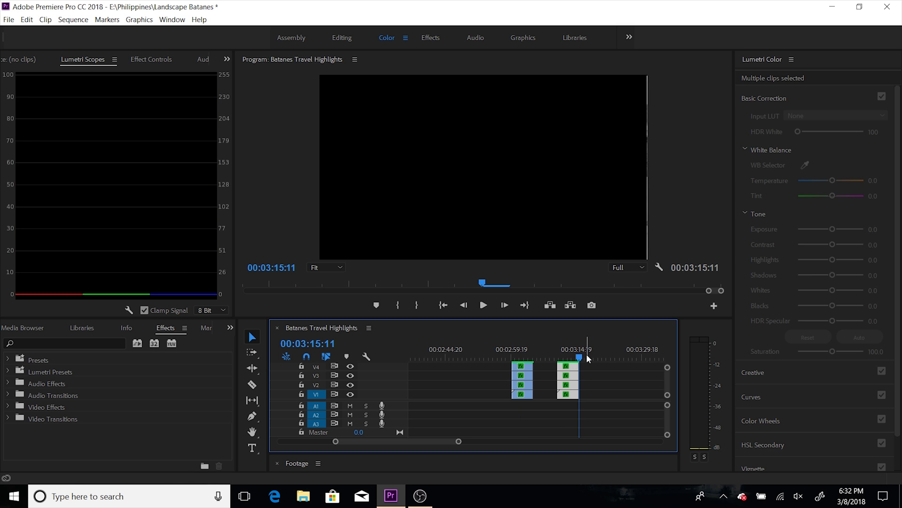
key("ctrl+v")
key("ctrl+v")
key("ctrl+v")
key("ctrl+v")
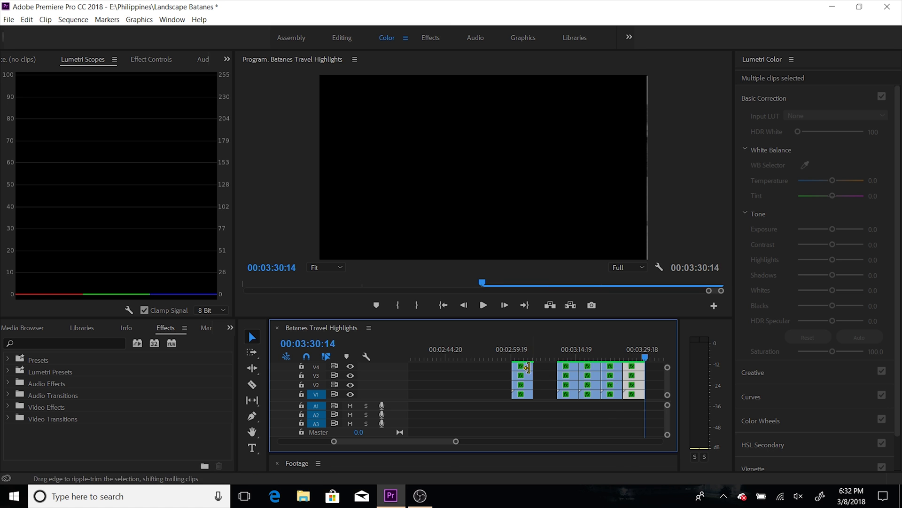
key("ctrl+v")
key("ctrl+v")
key("ctrl+v")
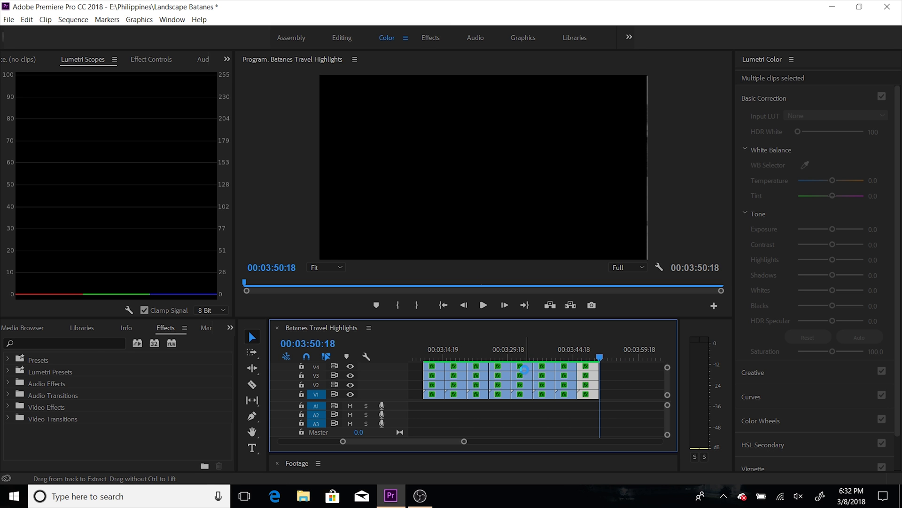
Play the pasted split-screen copies from 00:03:10:10 and stop partway through the fifth copy
left_click(429, 348)
left_click(429, 347)
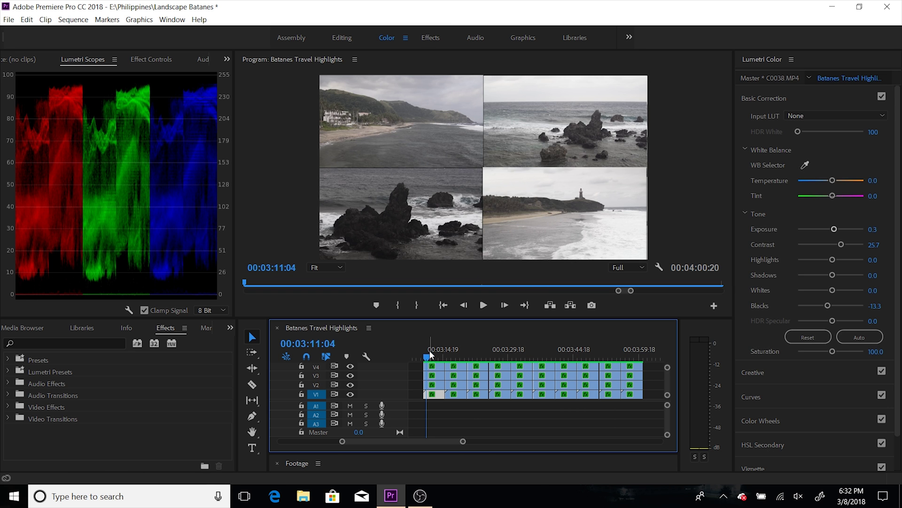
left_click(427, 351)
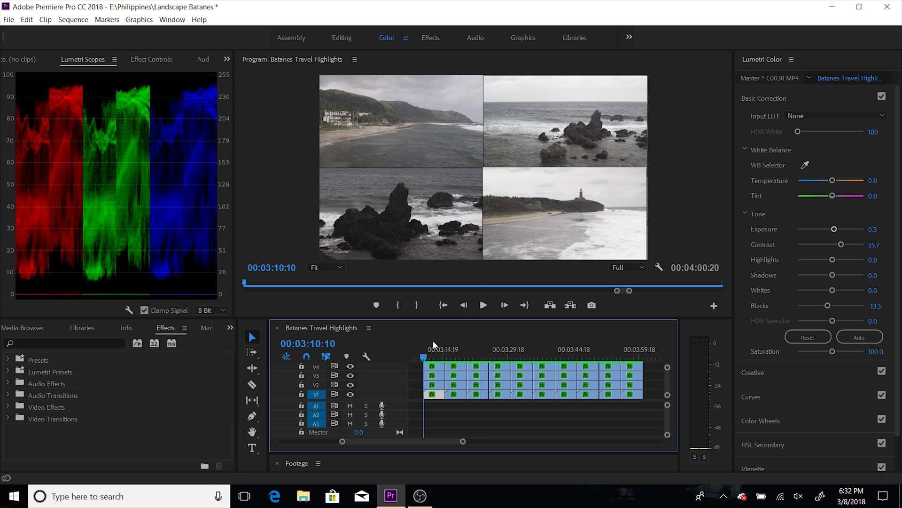
left_click(484, 305)
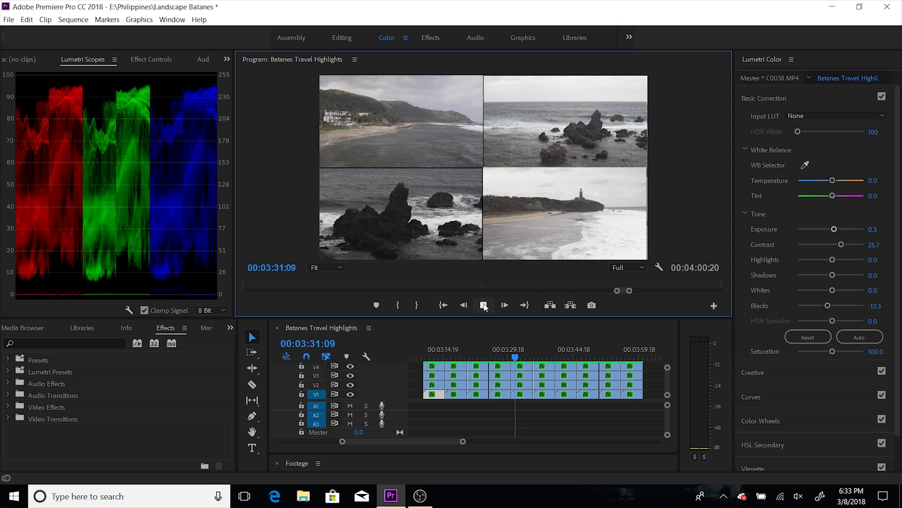
left_click(484, 305)
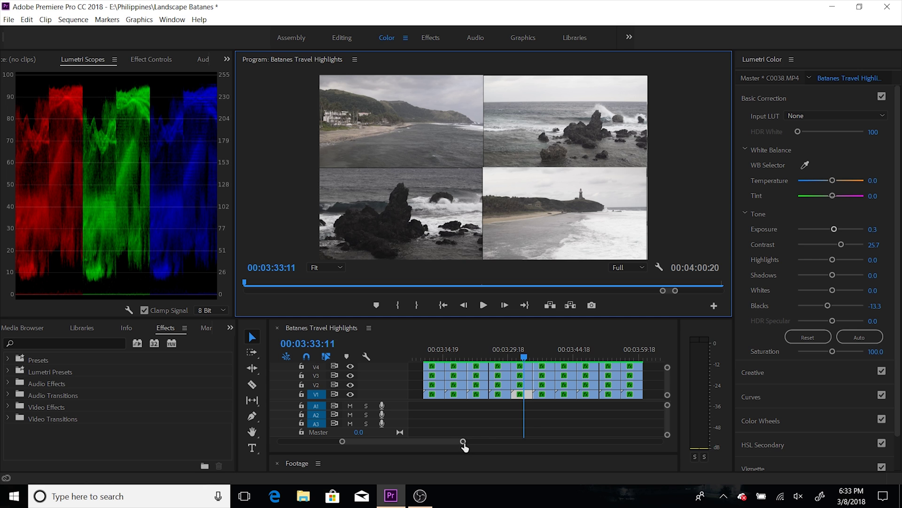
Duplicate the block of ten pasted stacks further along the timeline, leaving a gap after the first block
left_click_drag(463, 442, 501, 441)
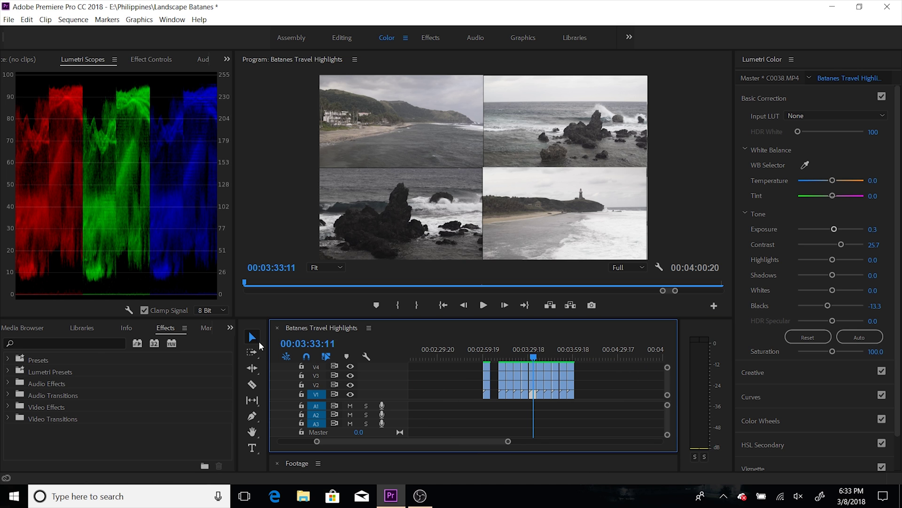
left_click_drag(599, 369, 500, 406)
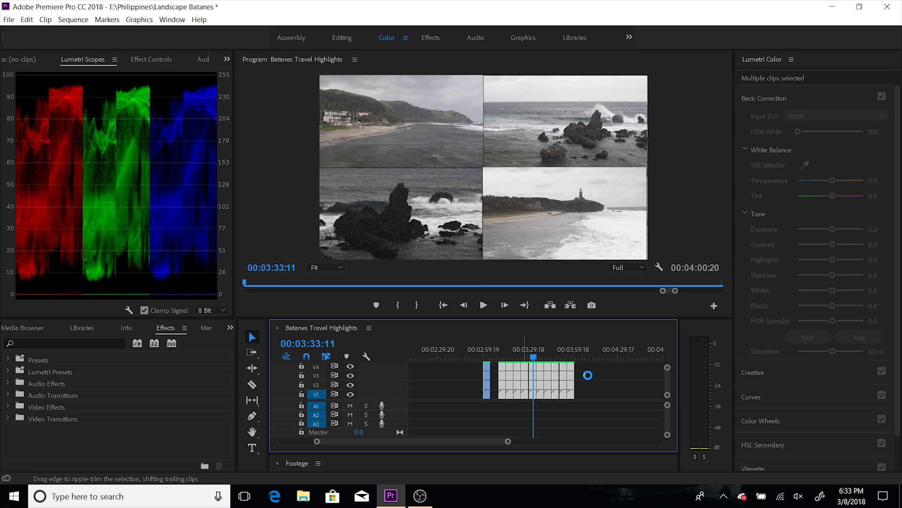
left_click(591, 355)
key("ctrl+v")
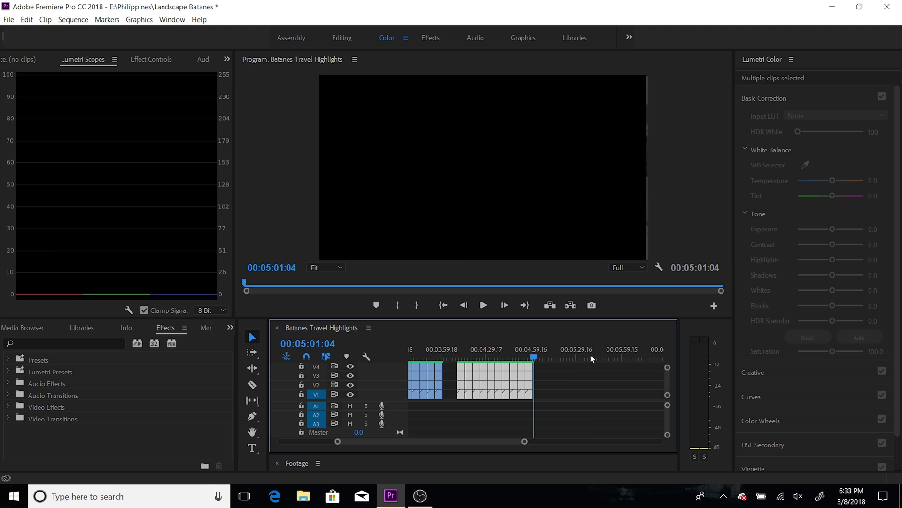
Play the start of the second block briefly and clear the clip selection
left_click(461, 350)
key("space")
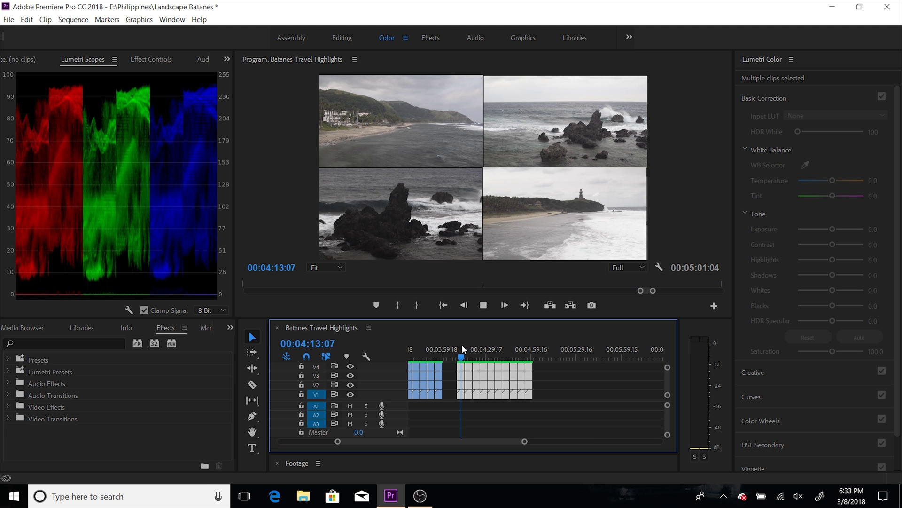
left_click(563, 365)
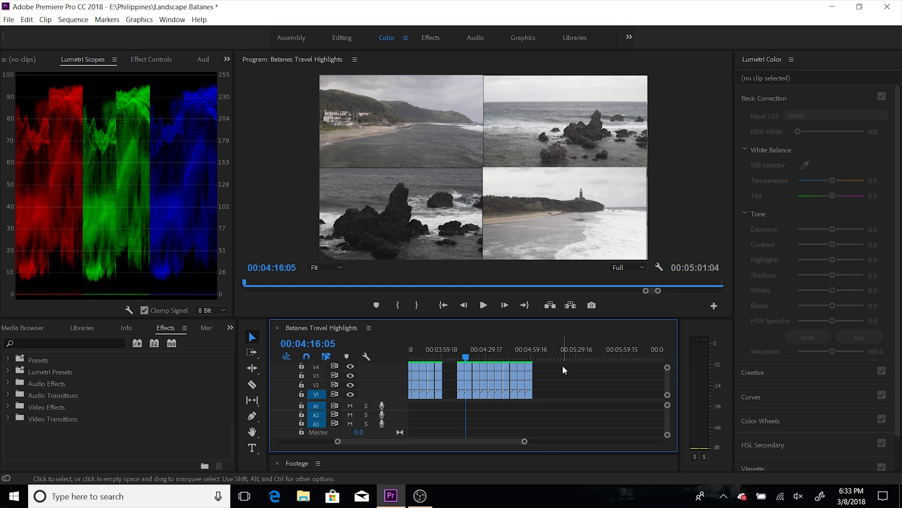
Search the effects for "gaus" and pick Gaussian Blur under Blur & Sharpen
left_click(229, 328)
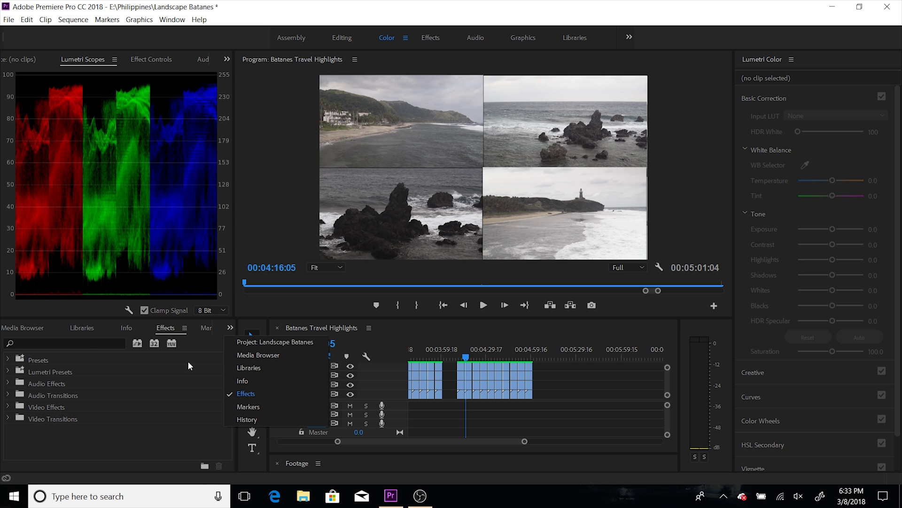
left_click(88, 342)
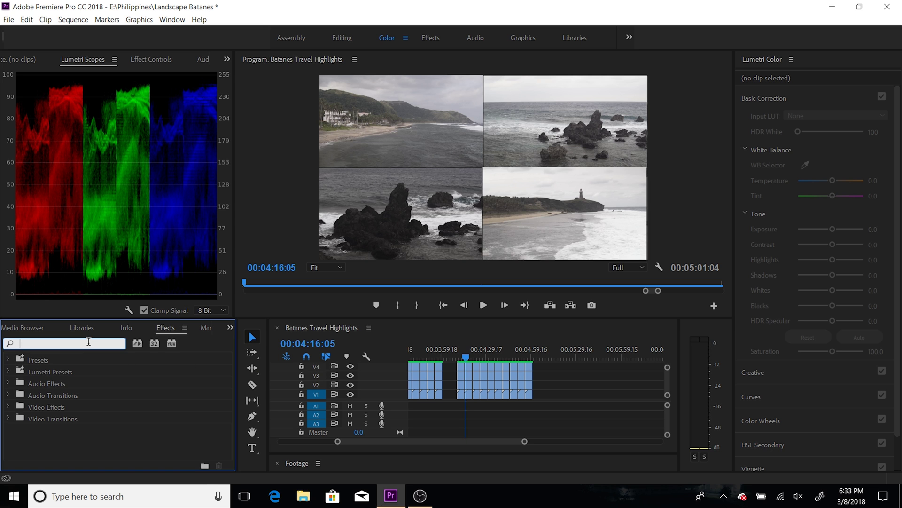
type("gaus")
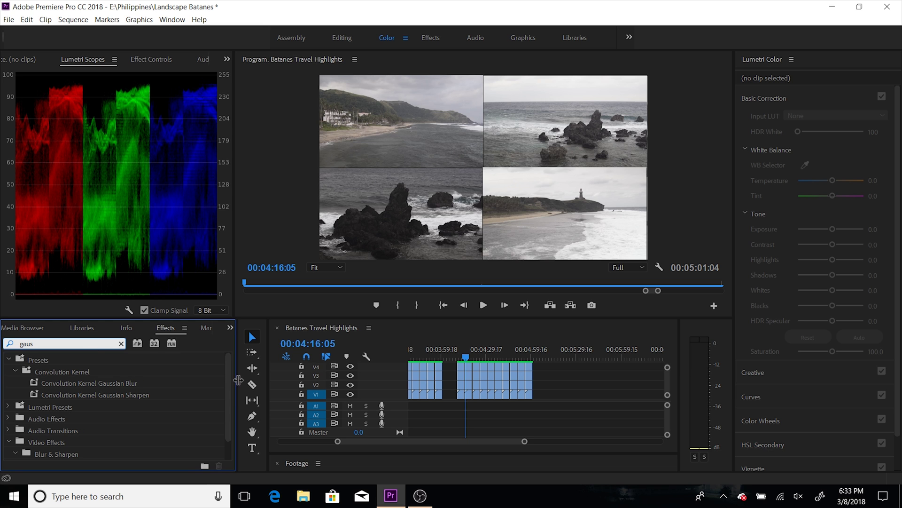
left_click_drag(228, 373, 228, 394)
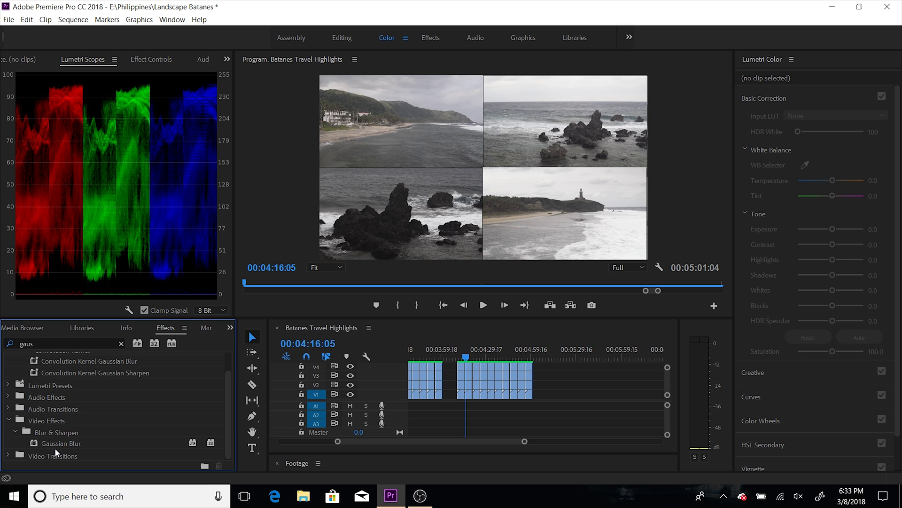
left_click_drag(39, 443, 70, 443)
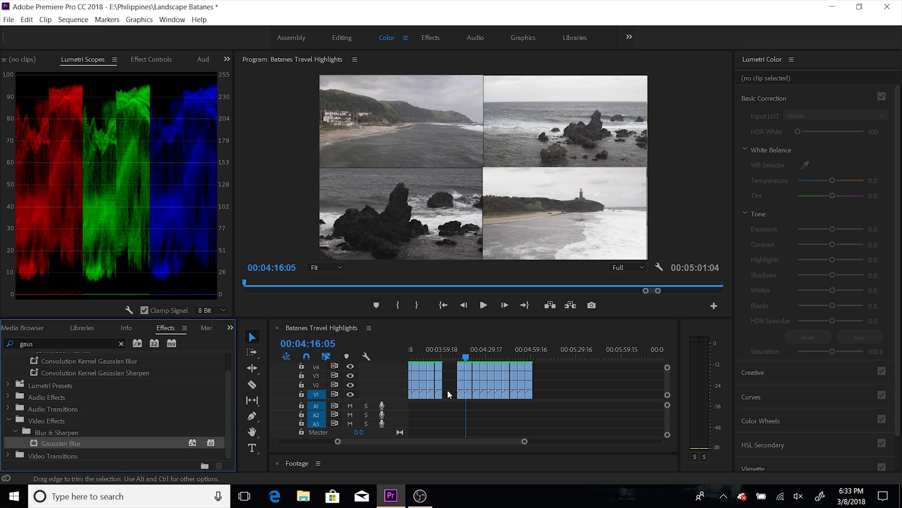
Apply Gaussian Blur to all clips on V1 to V4 in the second block, then deselect them
left_click_drag(525, 441, 479, 440)
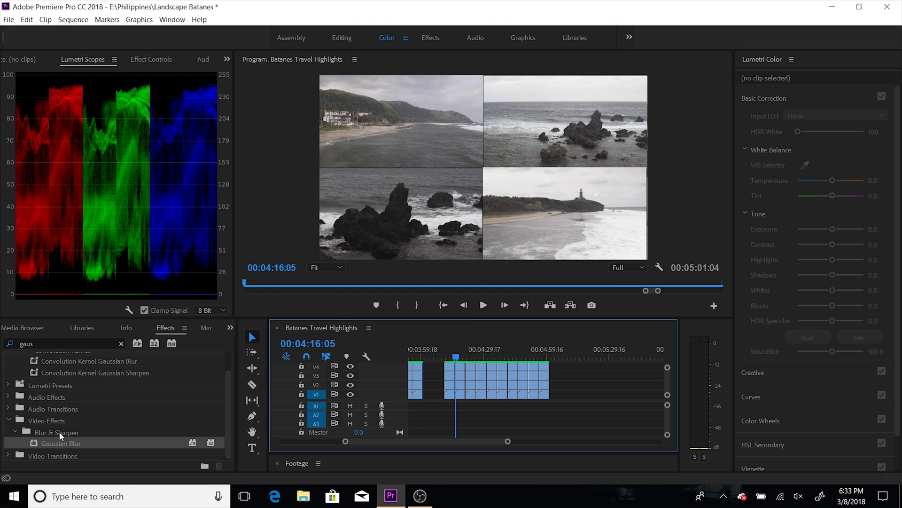
left_click_drag(560, 365, 436, 400)
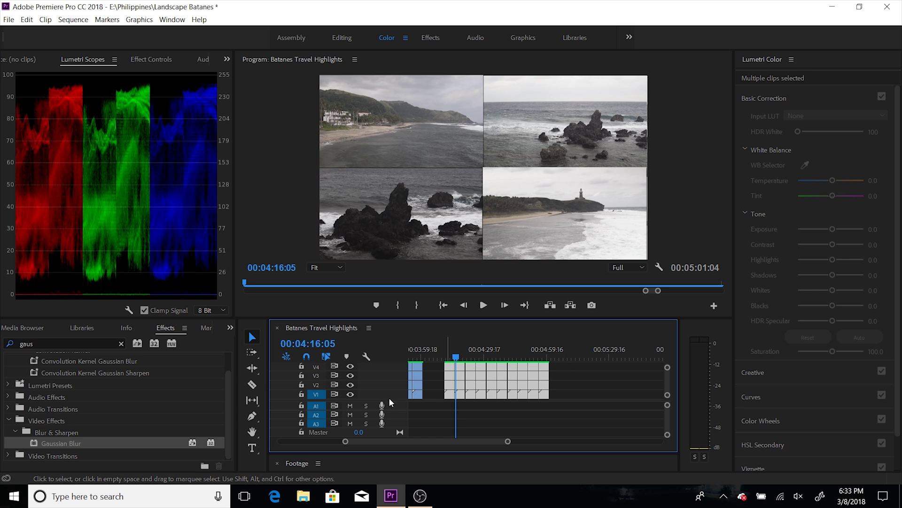
left_click_drag(37, 442, 473, 367)
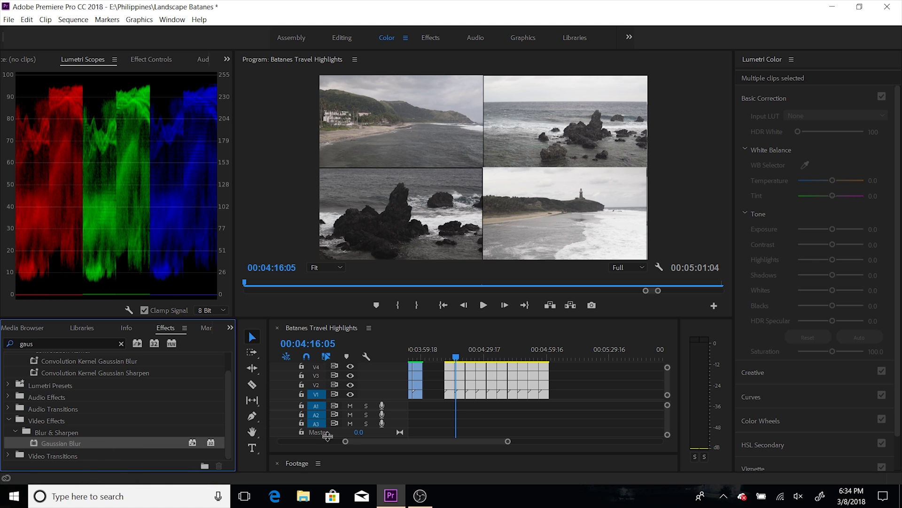
left_click(467, 408)
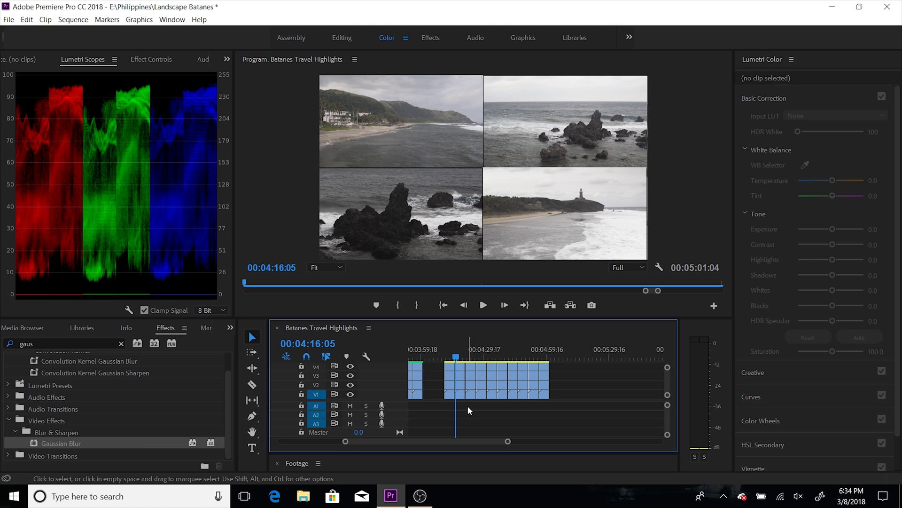
Set the Gaussian Blur Blurriness to 181 on the V4 clip in the second block's first stack
left_click(449, 348)
left_click(452, 368)
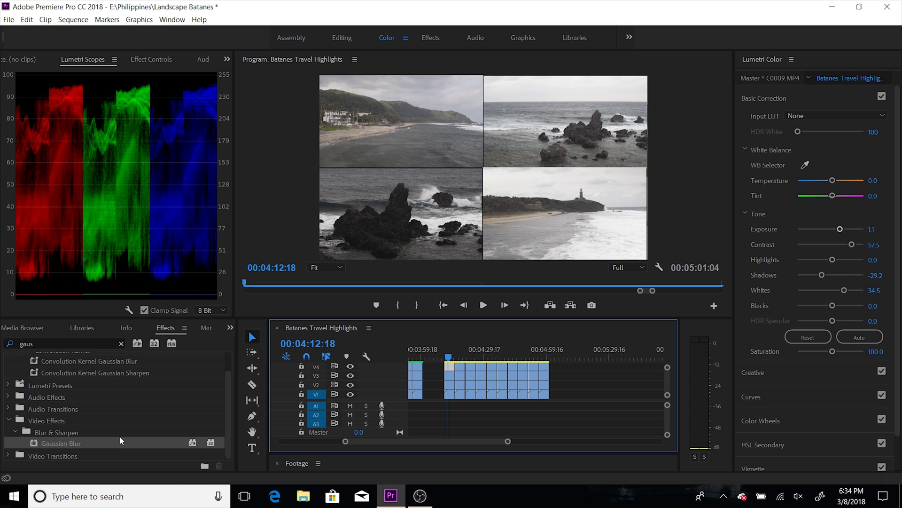
left_click(147, 60)
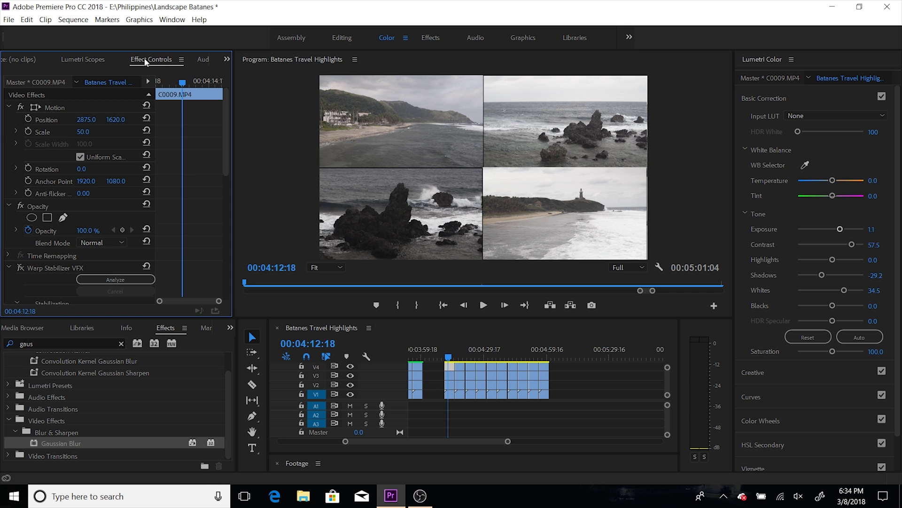
left_click_drag(224, 125, 221, 258)
left_click(81, 261)
type("75")
key("Return")
left_click_drag(83, 260, 103, 261)
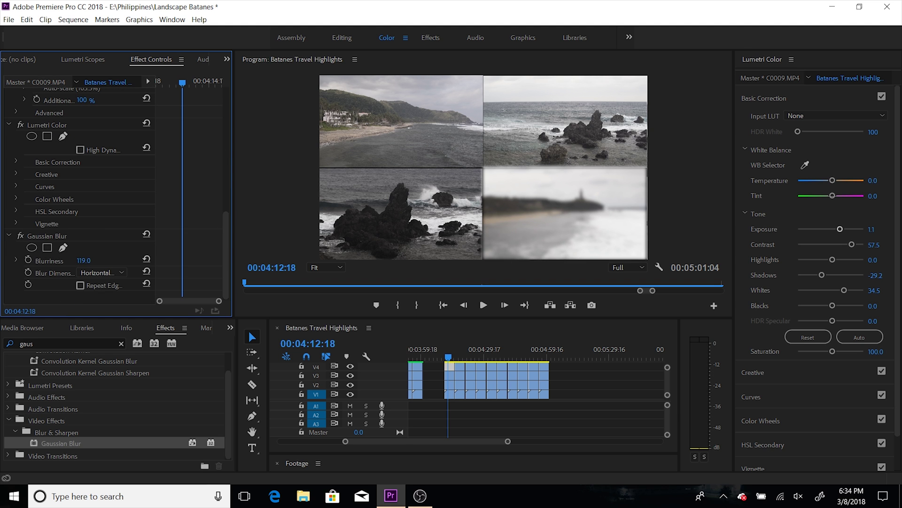
left_click_drag(109, 260, 132, 260)
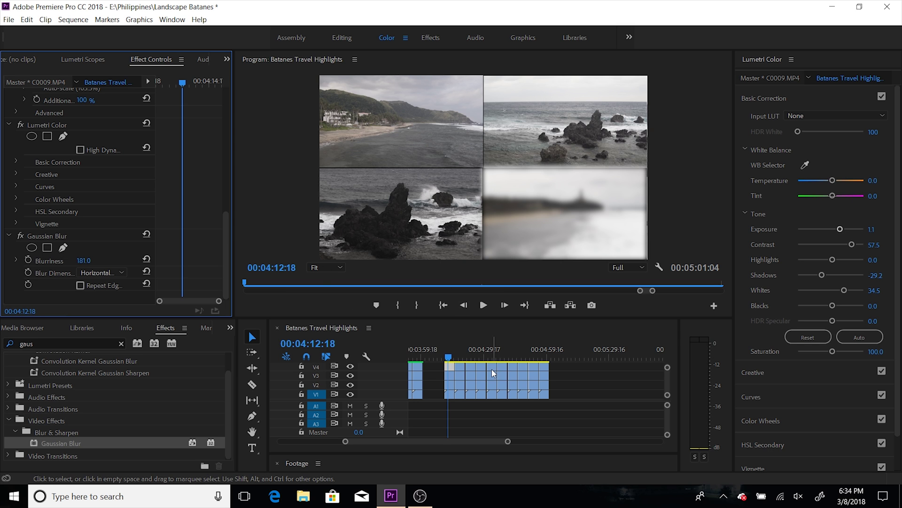
Set Blurriness to 257 on the V4 clip in the second block's fourth stack and 443 on the V2 clip in its third stack
left_click(480, 365)
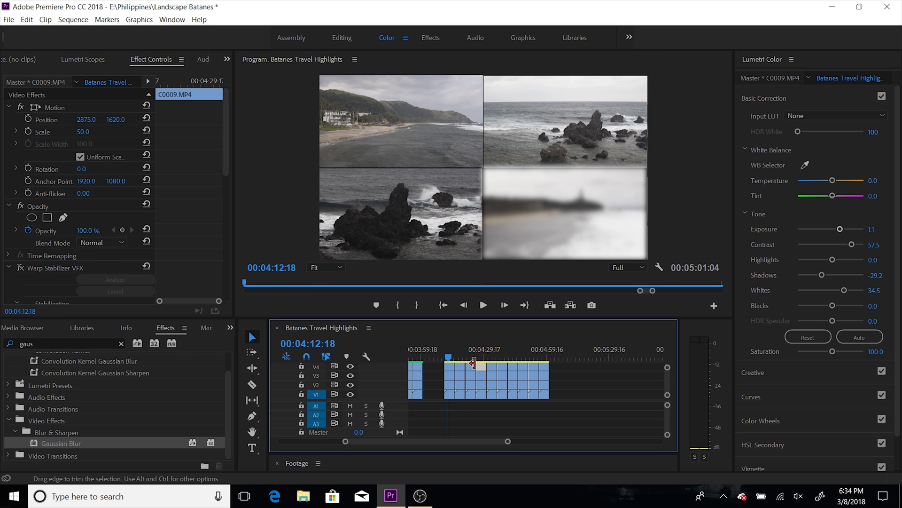
left_click_drag(225, 166, 219, 284)
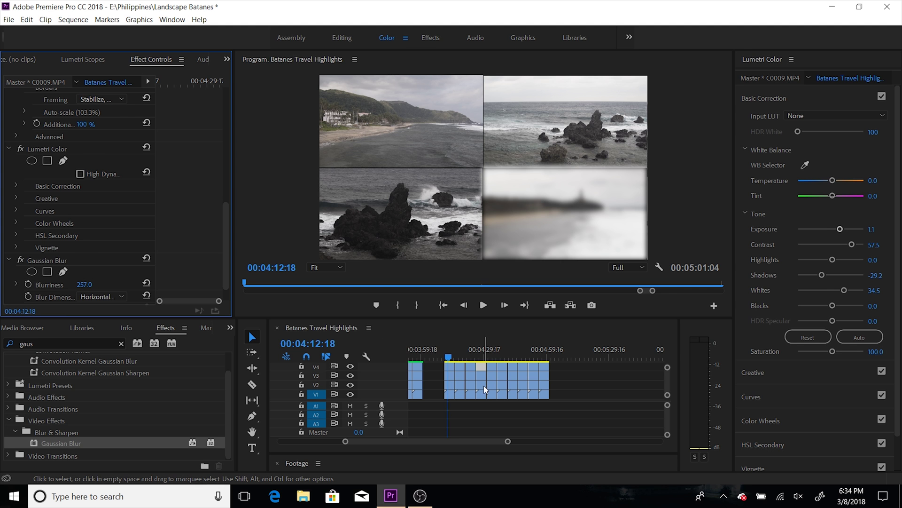
left_click(471, 383)
left_click(468, 353)
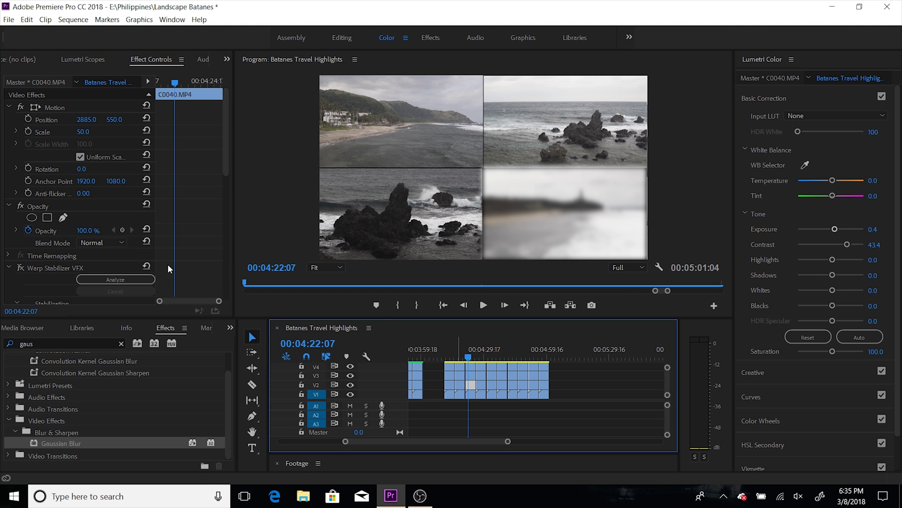
left_click_drag(224, 167, 224, 282)
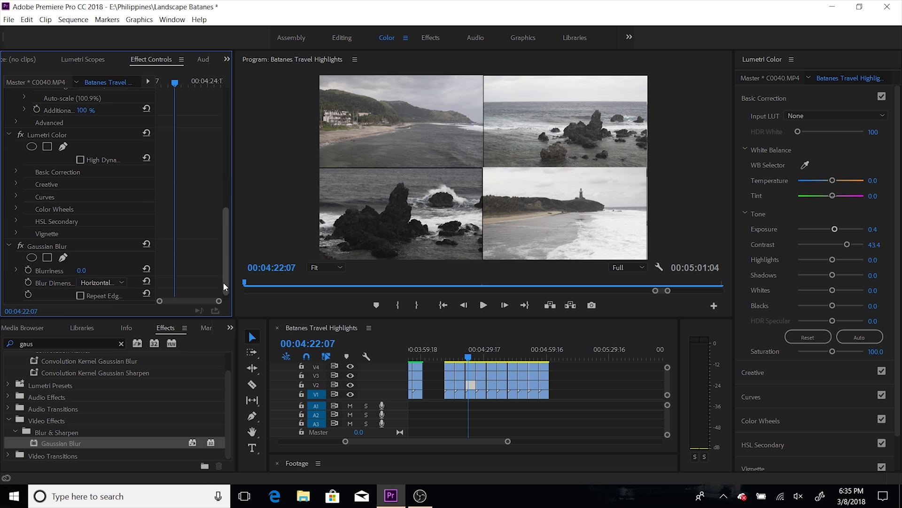
left_click_drag(81, 271, 111, 270)
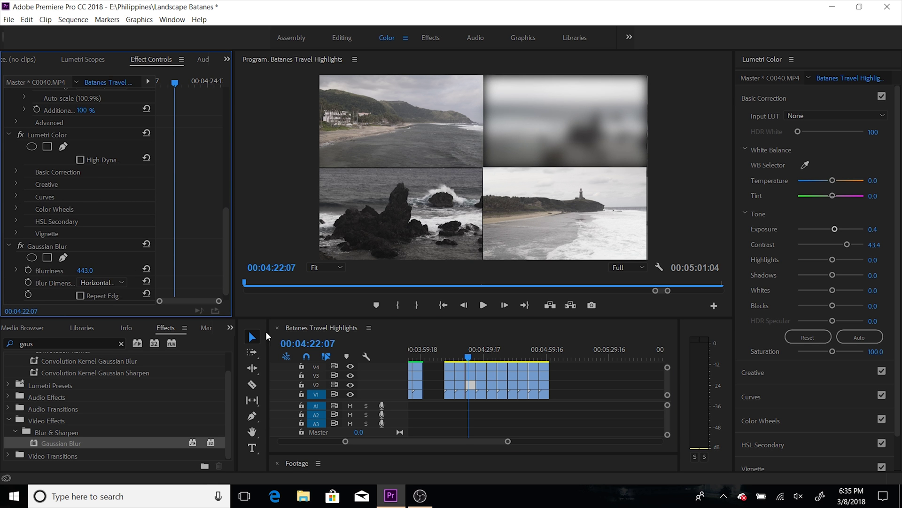
Set the Gaussian Blur Blurriness to 327 on the V3 clip in the second block's eighth stack
left_click(521, 374)
left_click_drag(226, 139, 198, 264)
left_click_drag(81, 260, 92, 261)
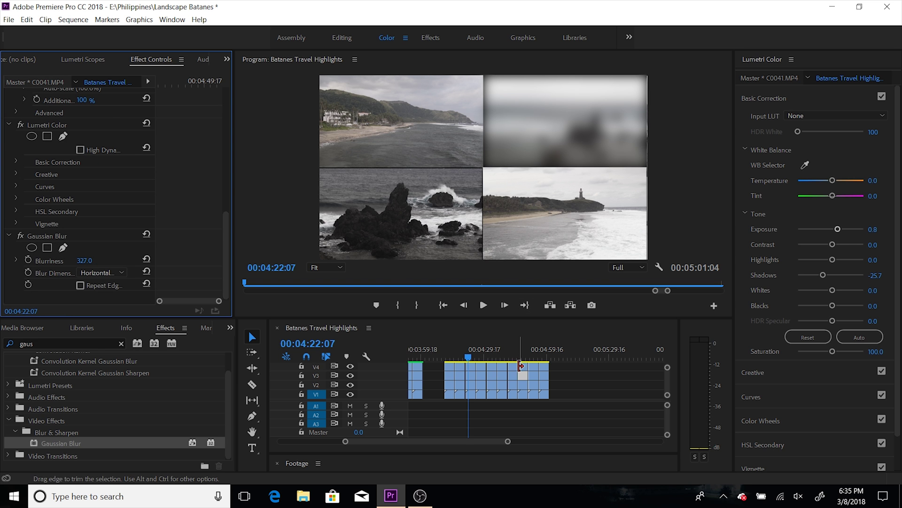
Set the Gaussian Blur Blurriness to 360 on the V2 clip in the second block's sixth stack
left_click(496, 383)
left_click_drag(228, 172, 219, 288)
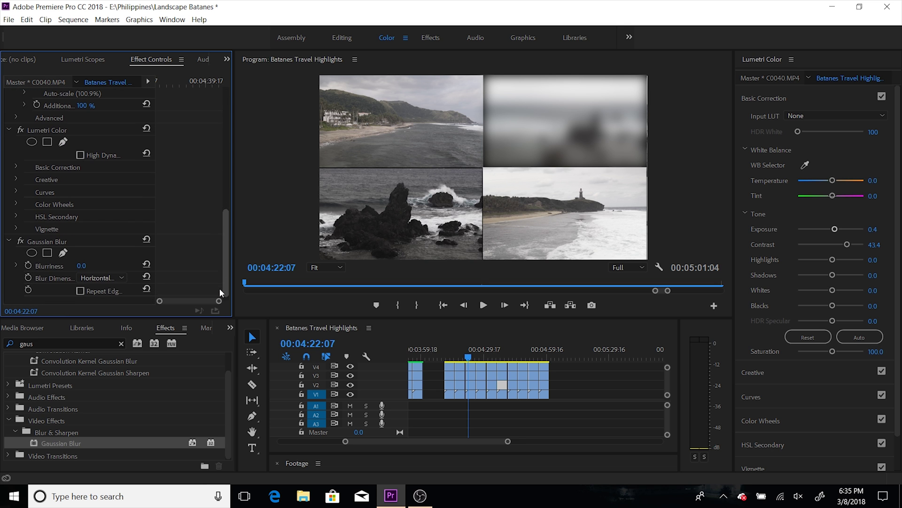
left_click_drag(78, 265, 85, 266)
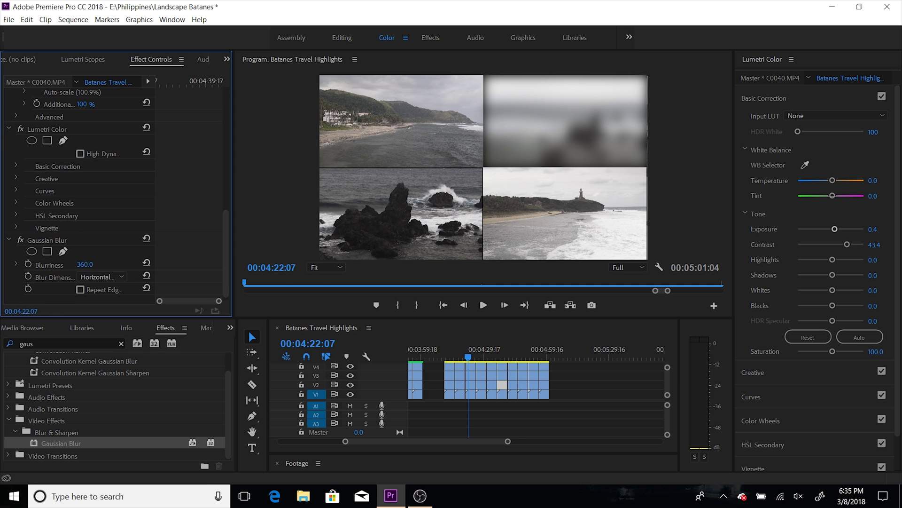
Set the Gaussian Blur Blurriness to 392 on the V3 clip in the second block's ninth stack
left_click(531, 356)
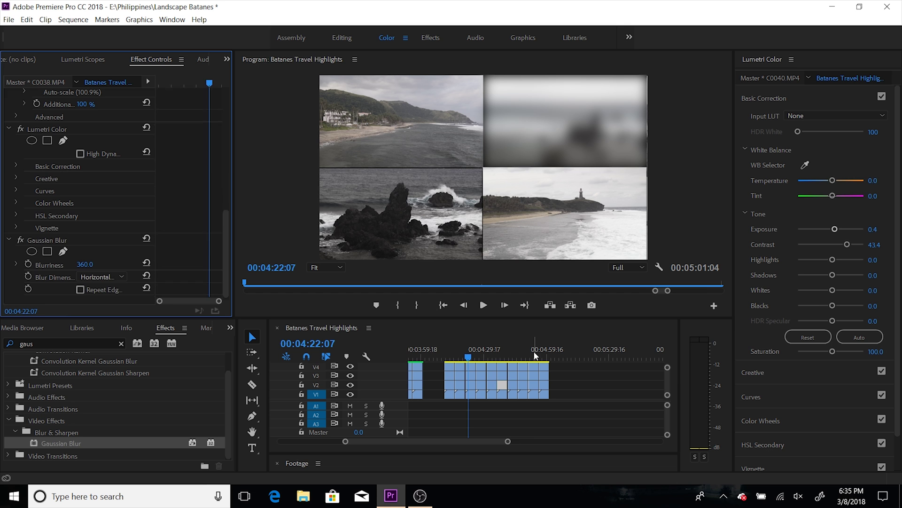
left_click(526, 370)
left_click(531, 374)
left_click_drag(222, 164, 228, 292)
left_click_drag(83, 264, 174, 264)
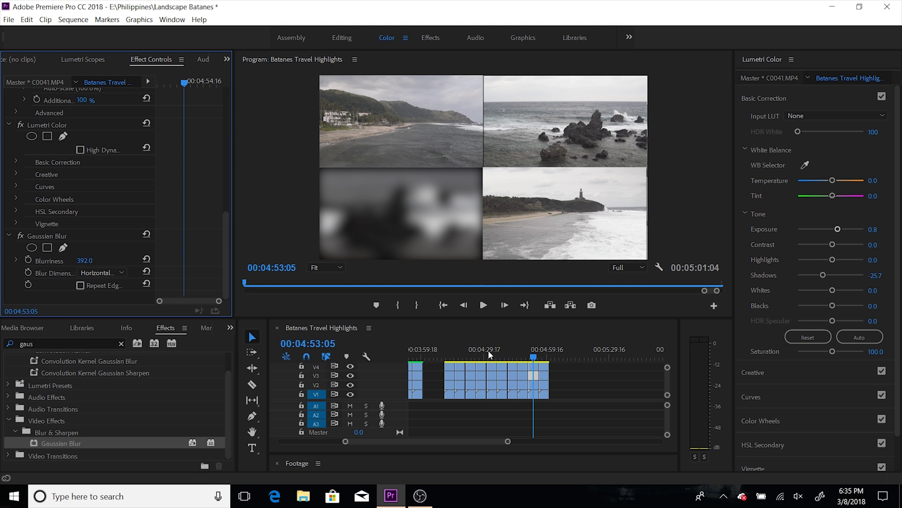
Play the blurred second block from its start, temporarily enlarging the Program monitor to check unrendered playback
left_click(443, 347)
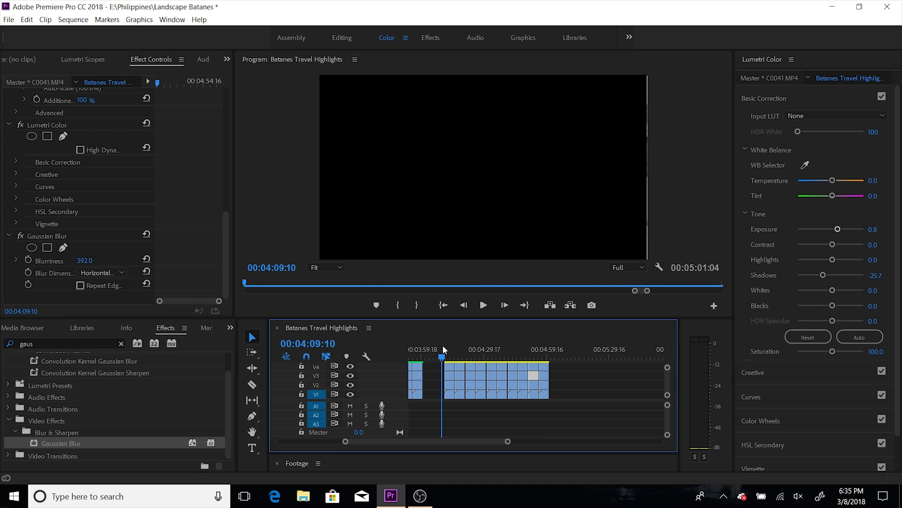
key("Right")
key("Right")
key("Right")
key("Right")
key("Right")
key("space")
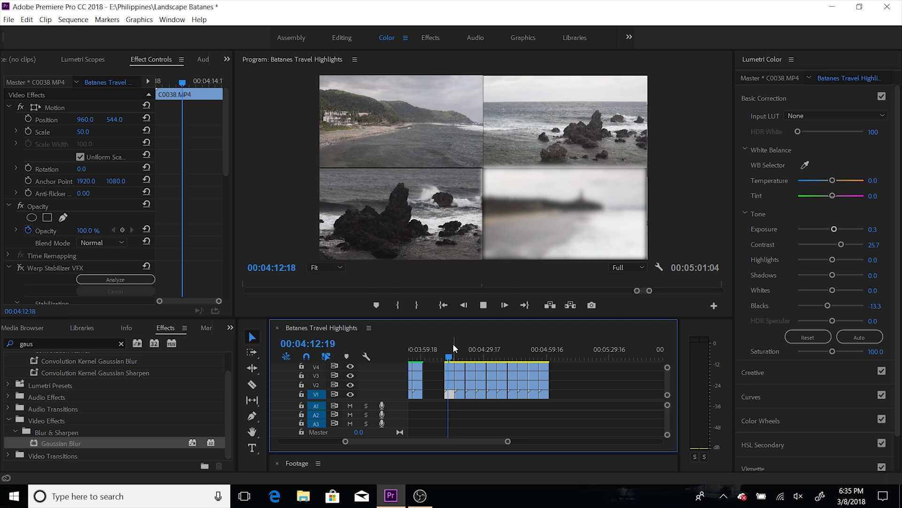
left_click_drag(466, 319, 475, 487)
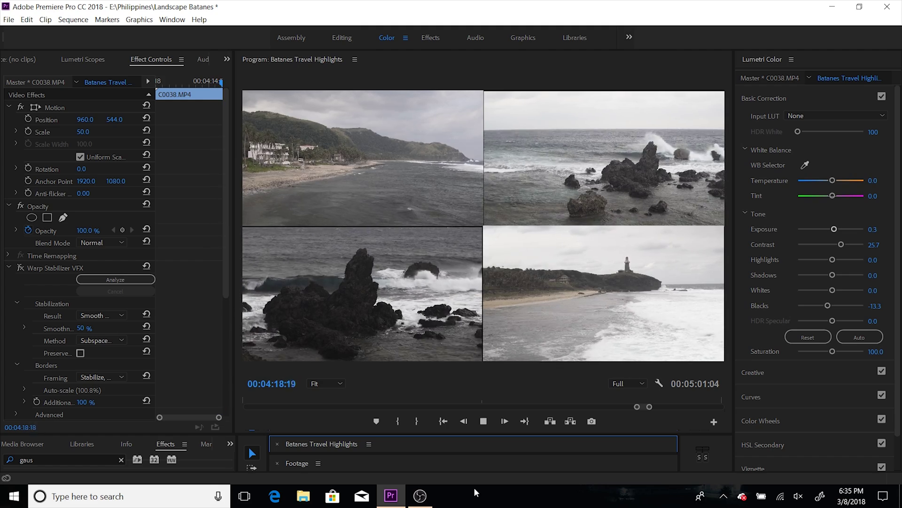
left_click_drag(478, 433, 471, 325)
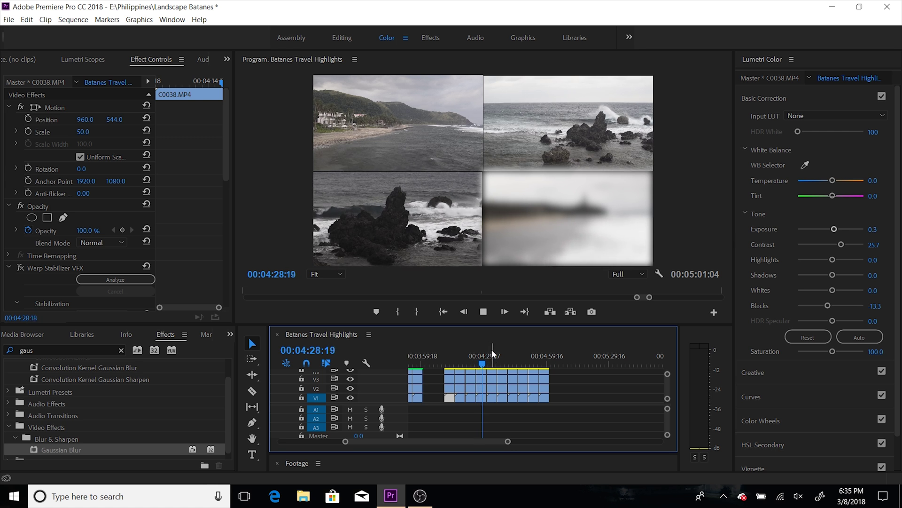
left_click(486, 313)
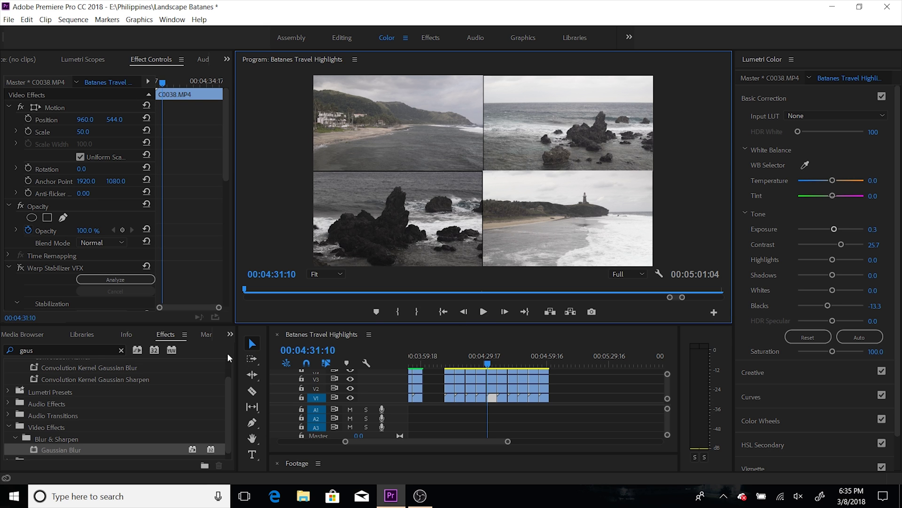
Search the effects for "dip" and add Dip to Black at the second block's first V3 cut and Dip to White at its sixth
left_click(96, 349)
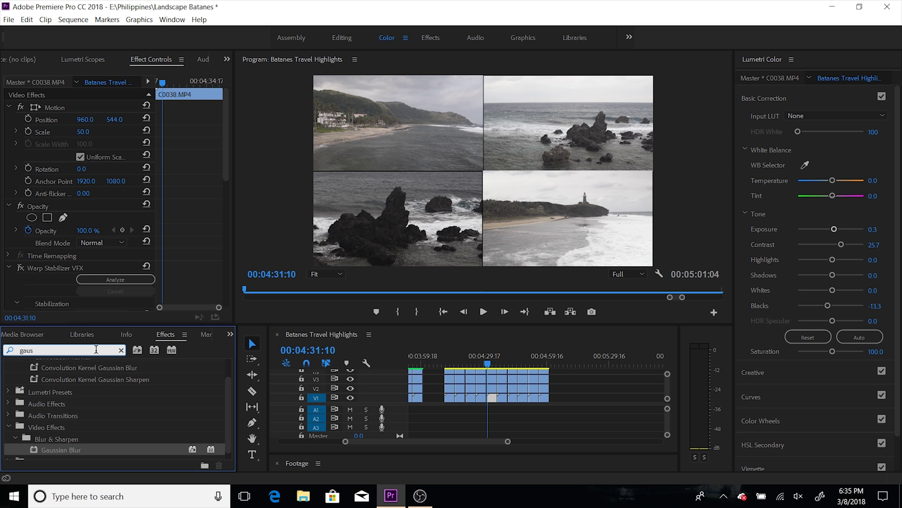
type("dip")
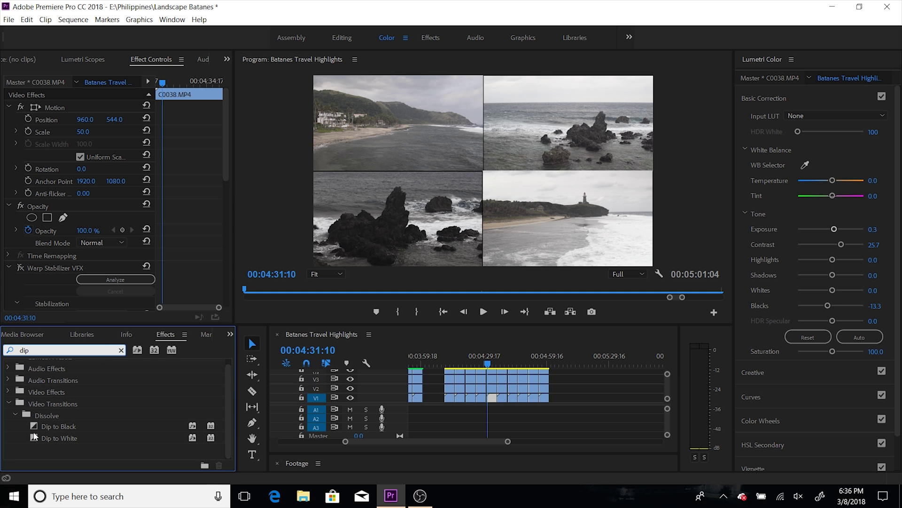
left_click_drag(38, 430, 455, 379)
left_click_drag(77, 437, 510, 391)
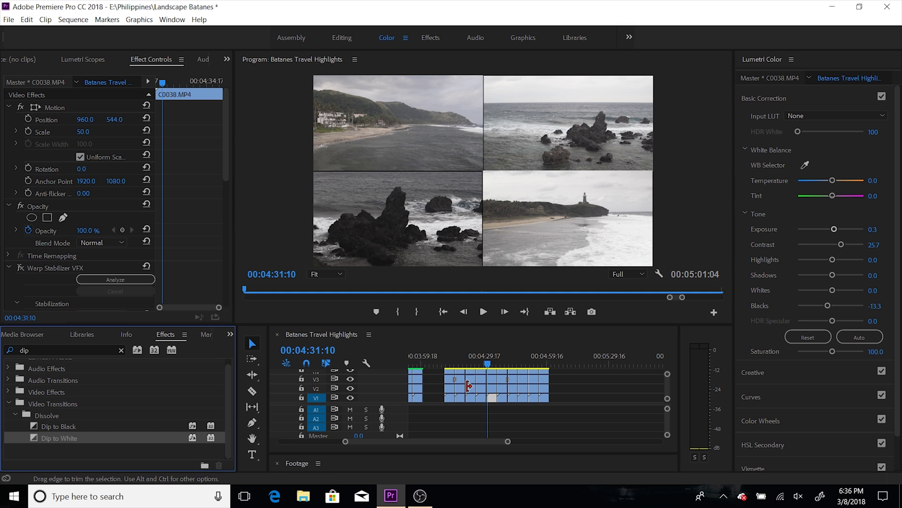
Add Dip to Black at the second block's fifth and eighth V3 cuts and Dip to White at its first V1 cut
left_click_drag(70, 426, 496, 380)
left_click_drag(54, 438, 455, 397)
left_click_drag(88, 429, 529, 380)
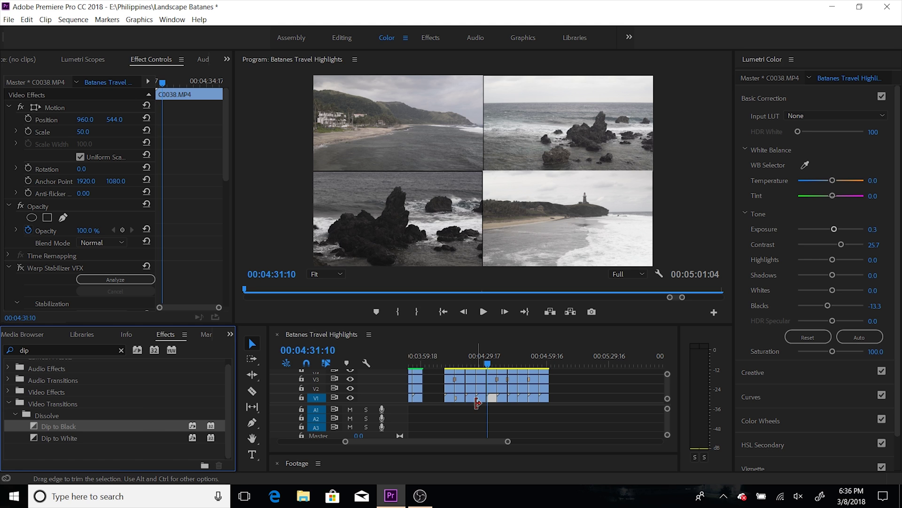
Move the ES_Sun Melt Waves music clip on A1 from the sequence start to underneath the second block
left_click_drag(500, 441, 419, 436)
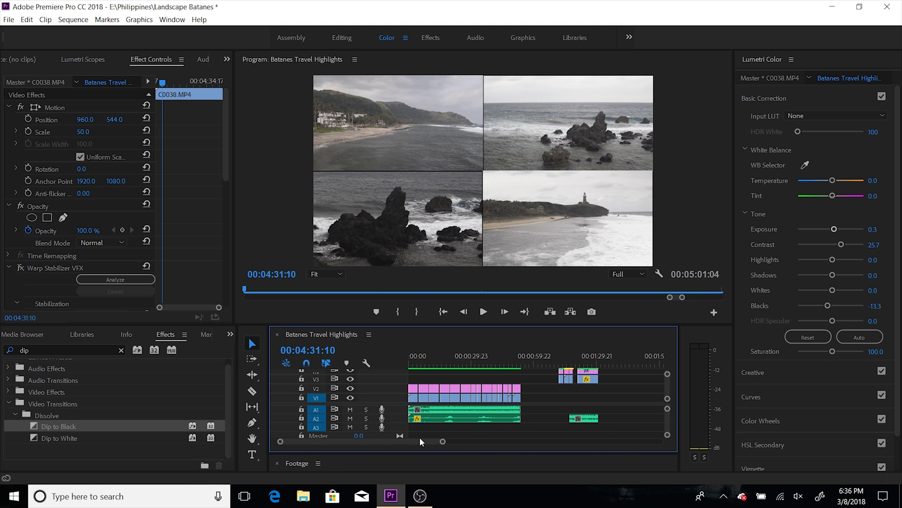
left_click(460, 410)
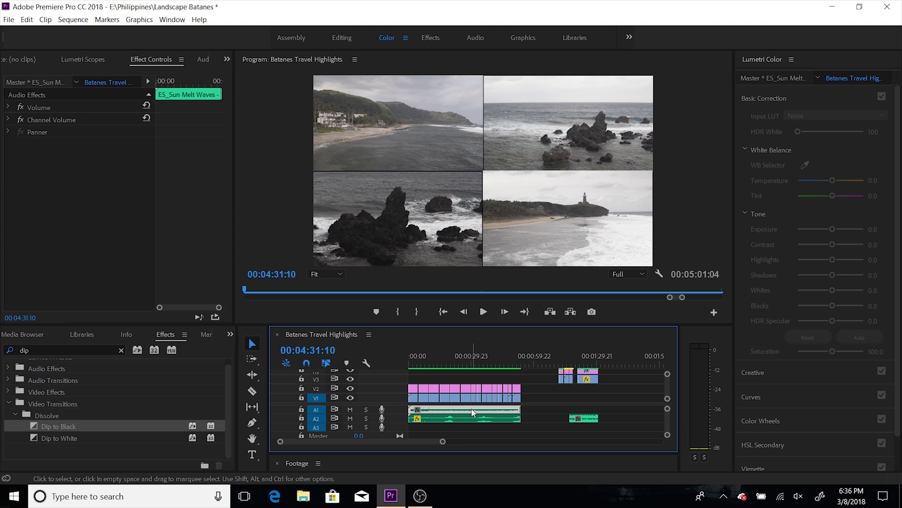
left_click_drag(445, 442, 548, 441)
left_click_drag(438, 411, 570, 409)
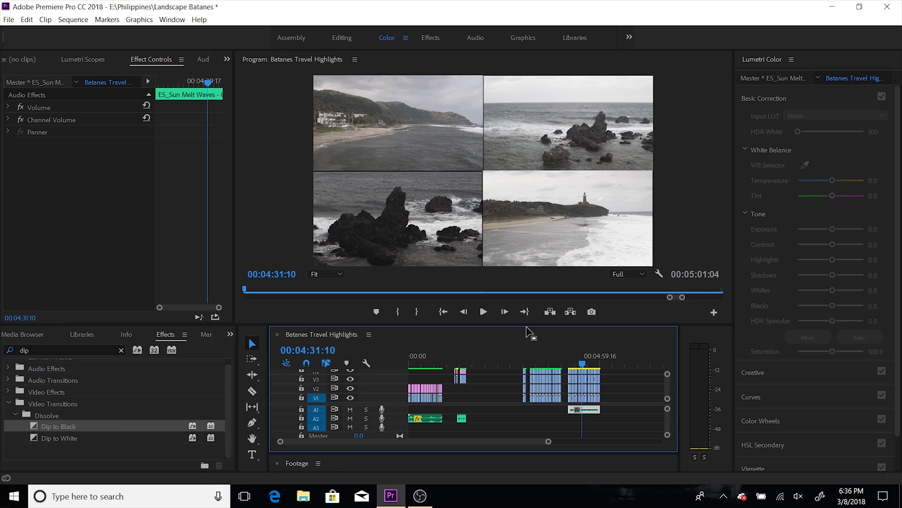
Play the second block with its transitions and music in an enlarged Program monitor, and restore the timeline's height
key("j")
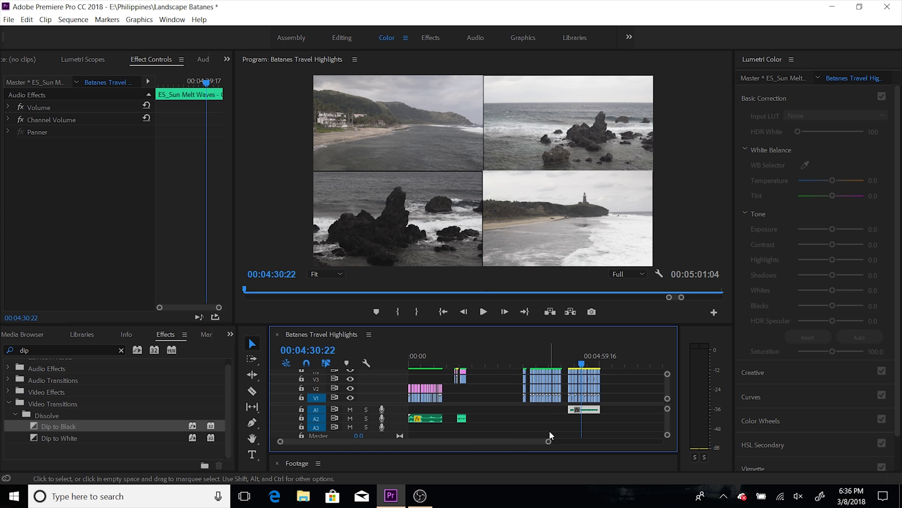
left_click_drag(546, 440, 471, 440)
left_click(456, 360)
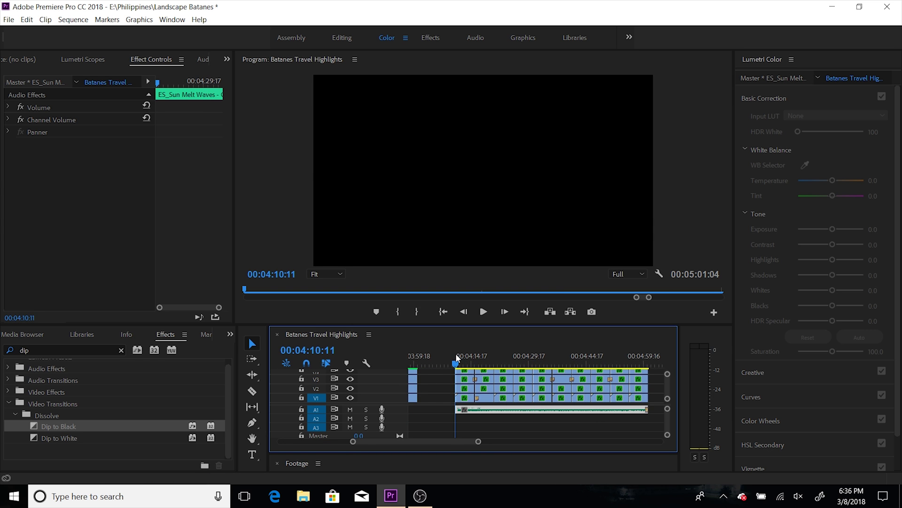
key("space")
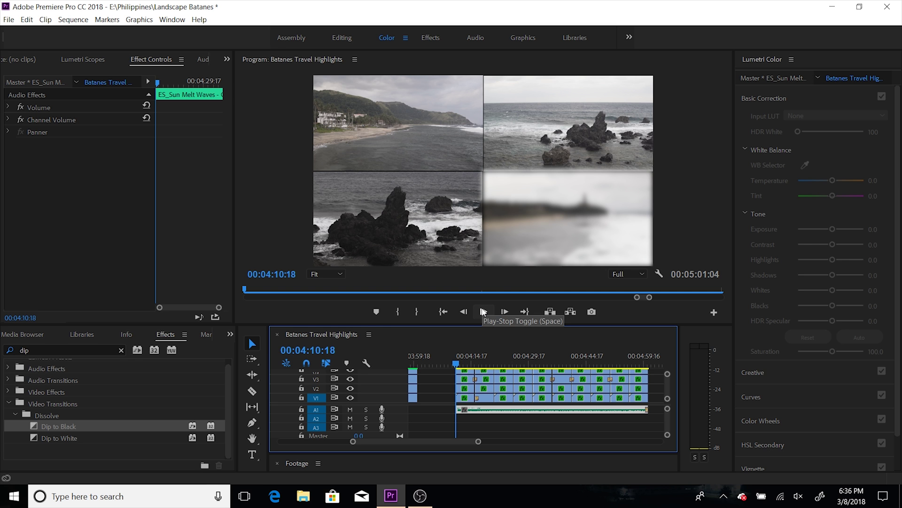
left_click_drag(486, 324, 485, 390)
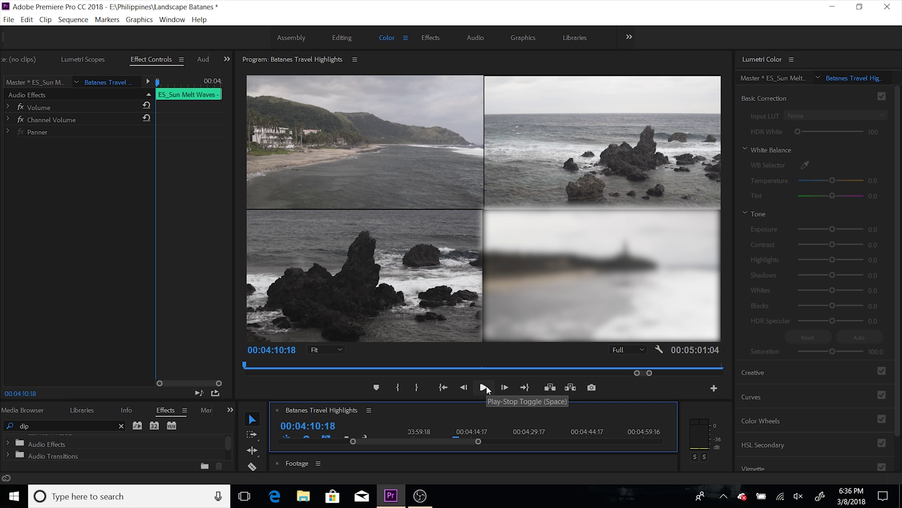
left_click(486, 387)
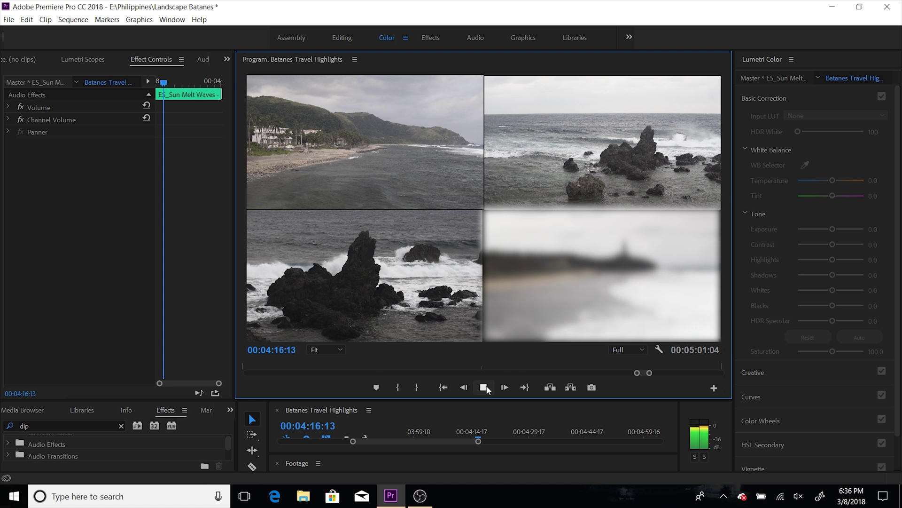
left_click(485, 387)
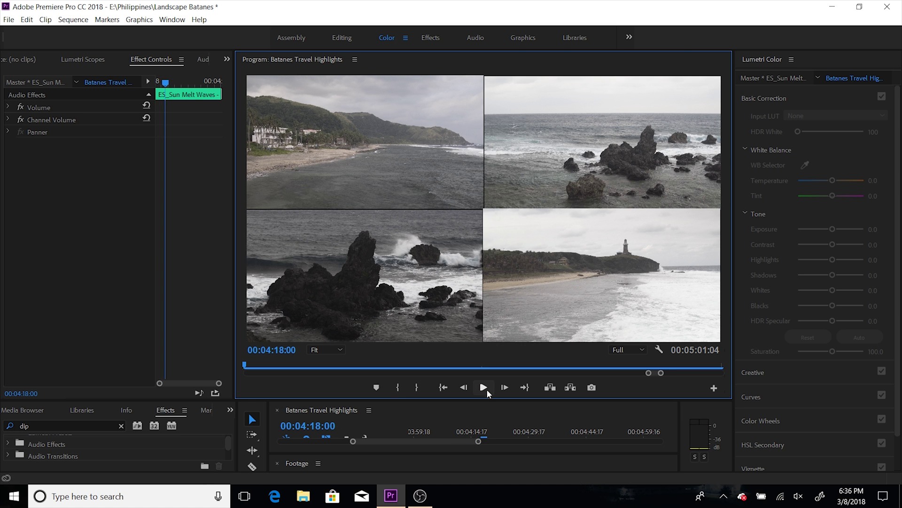
left_click_drag(491, 398, 489, 289)
Mark an In point at 00:04:09:02 and an Out point at 00:05:02:14 around the second block
left_click(458, 330)
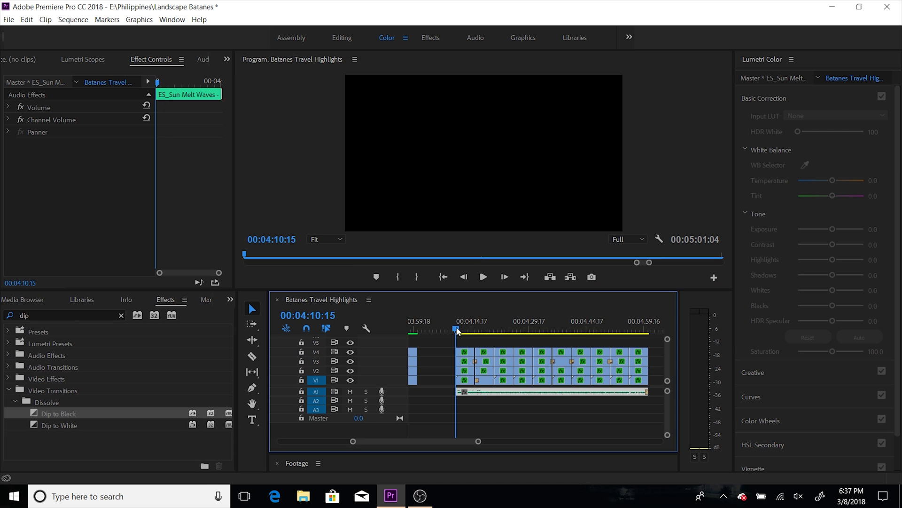
left_click_drag(453, 328, 450, 329)
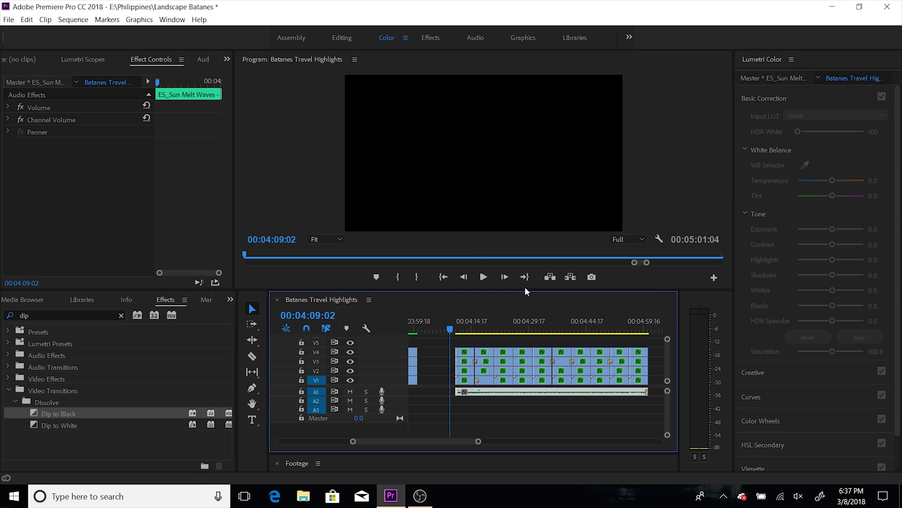
key("i")
left_click(656, 329)
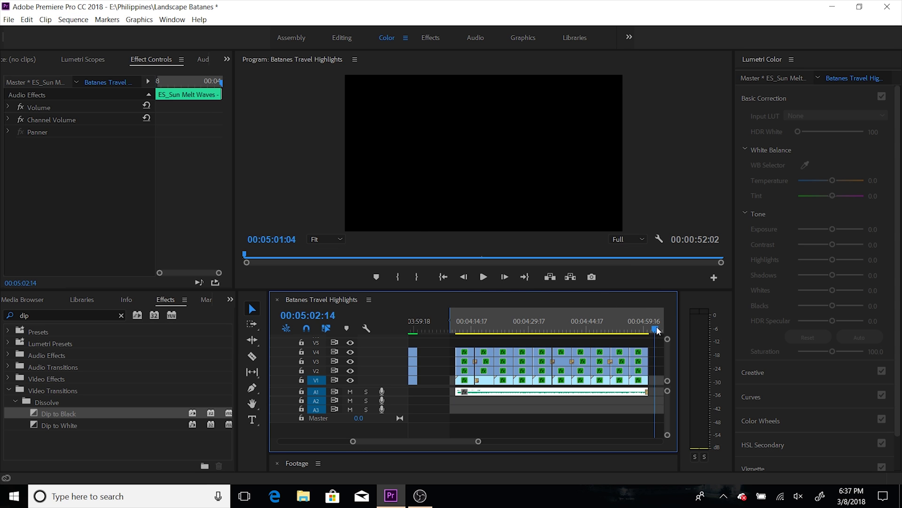
key("o")
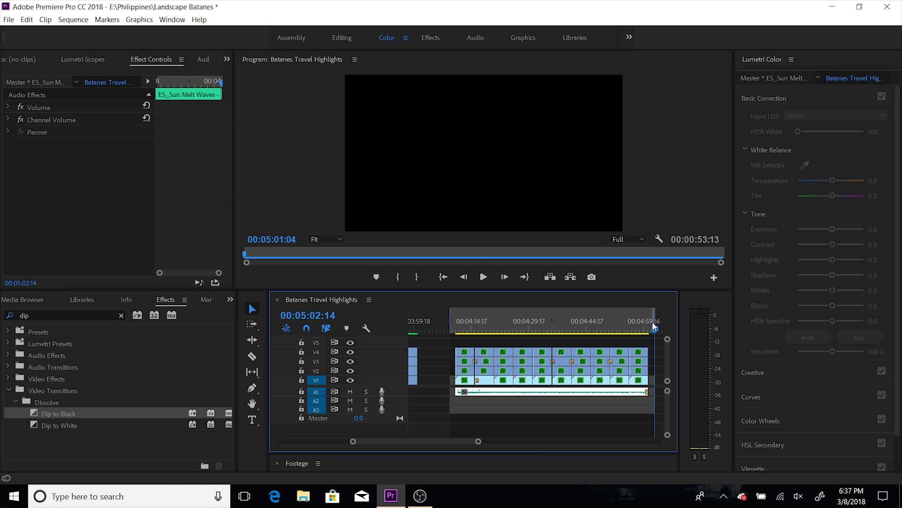
Switch to OBS, examine the recording output settings without changing them, and return to Premiere Pro
left_click(420, 497)
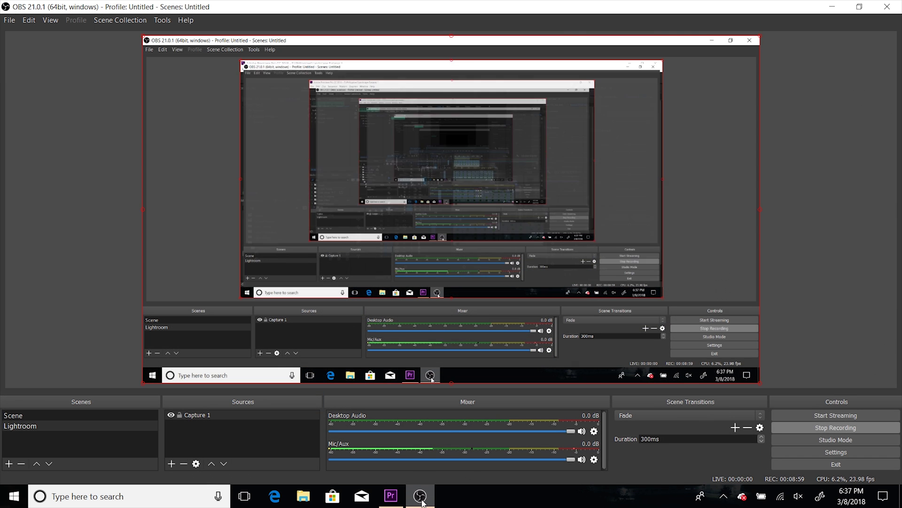
left_click(837, 452)
left_click(272, 145)
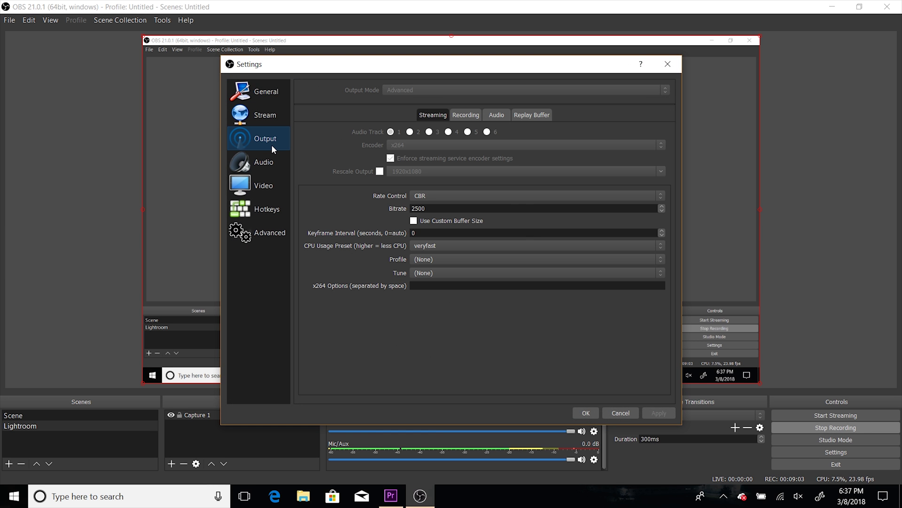
left_click(467, 114)
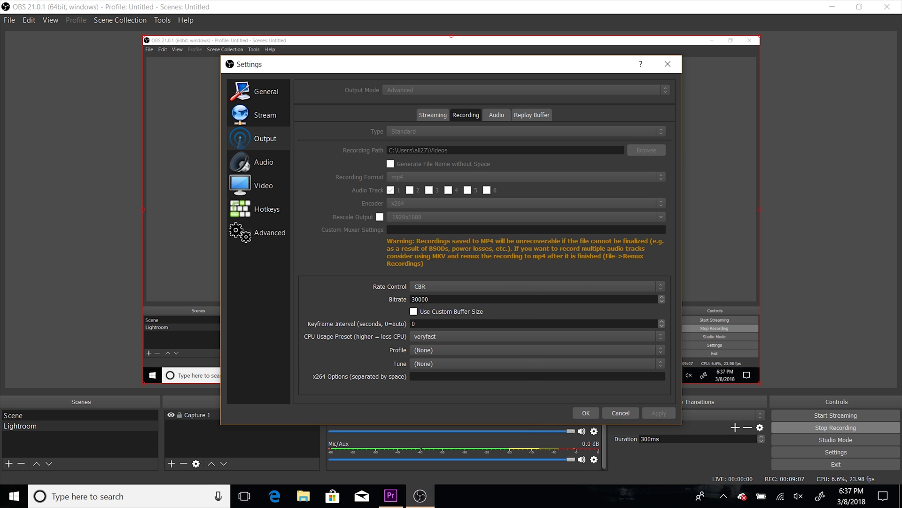
left_click(668, 63)
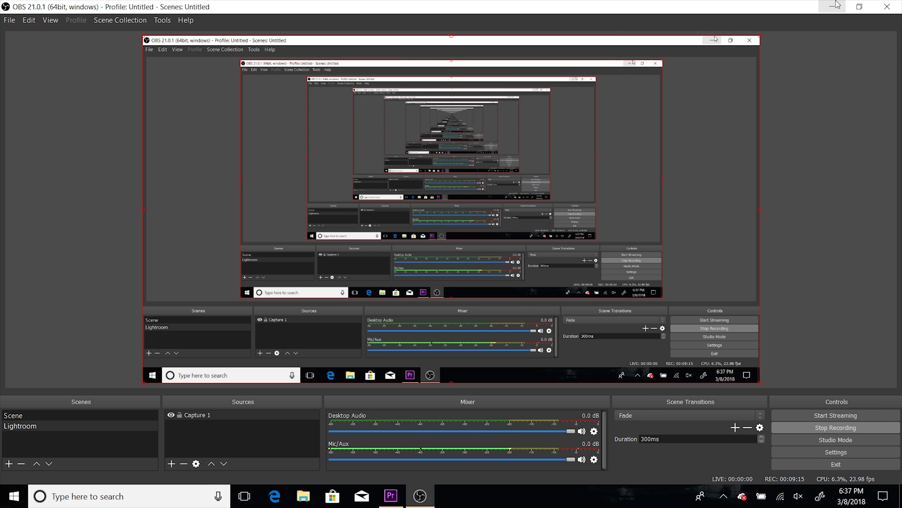
left_click(837, 6)
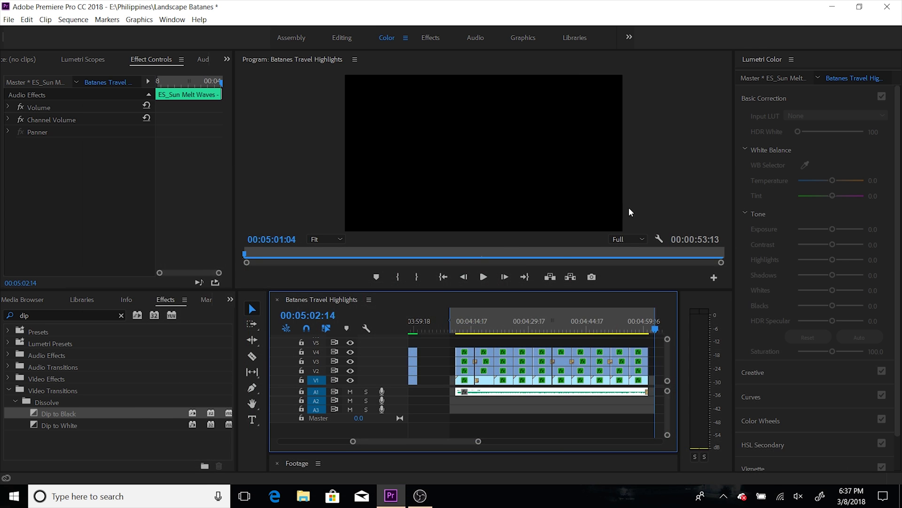
Render the marked range with Render In to Out and clear the In and Out points
left_click(72, 19)
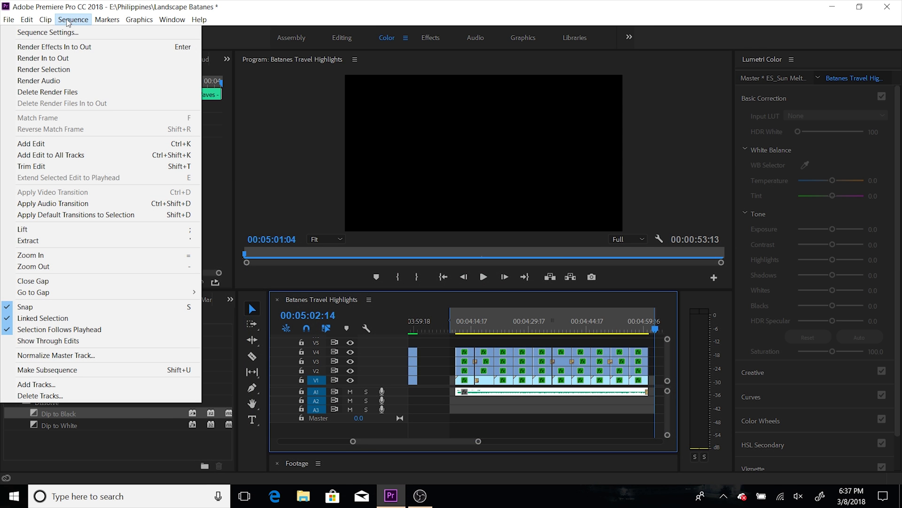
left_click(62, 58)
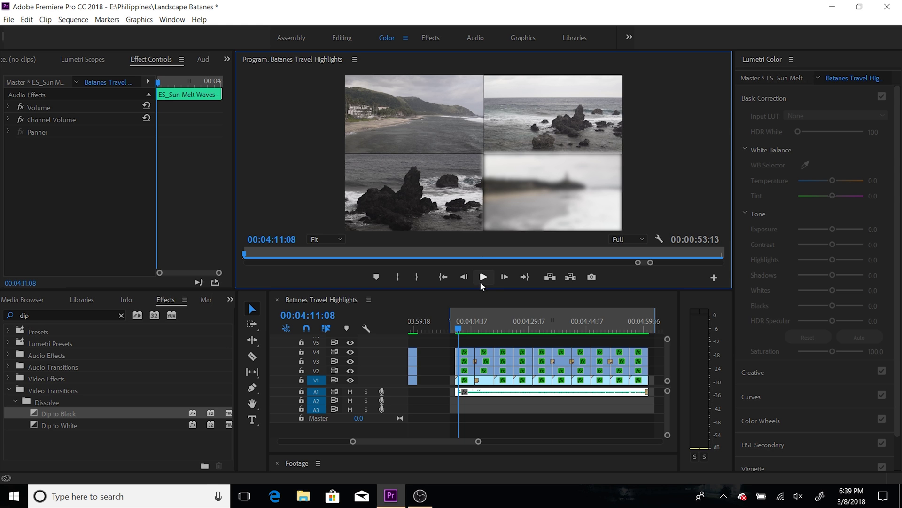
right_click(492, 317)
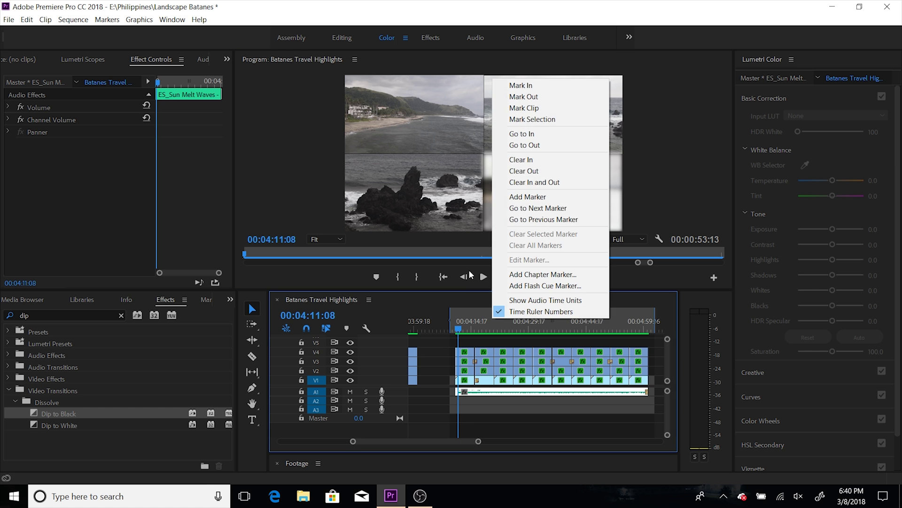
left_click(521, 182)
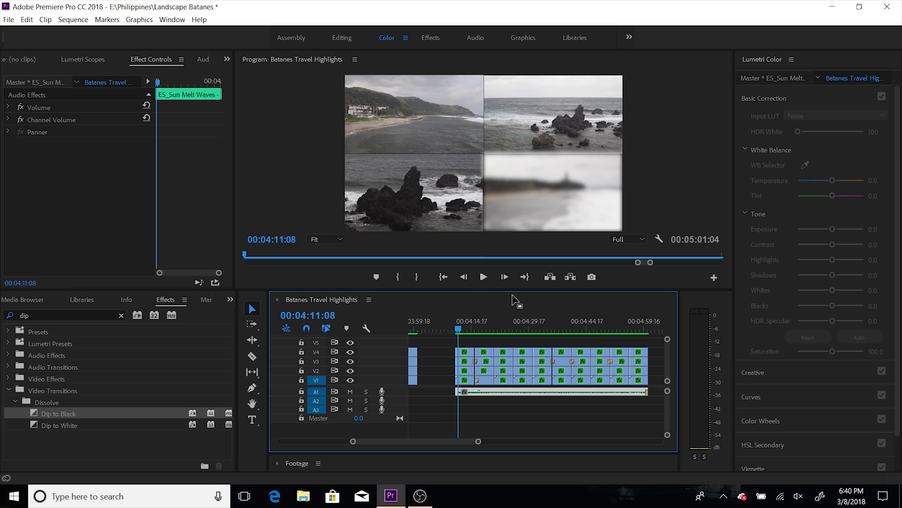
Play the rendered second block through to its end in an enlarged Program monitor, and bring the timeline back into view
left_click_drag(515, 289, 517, 434)
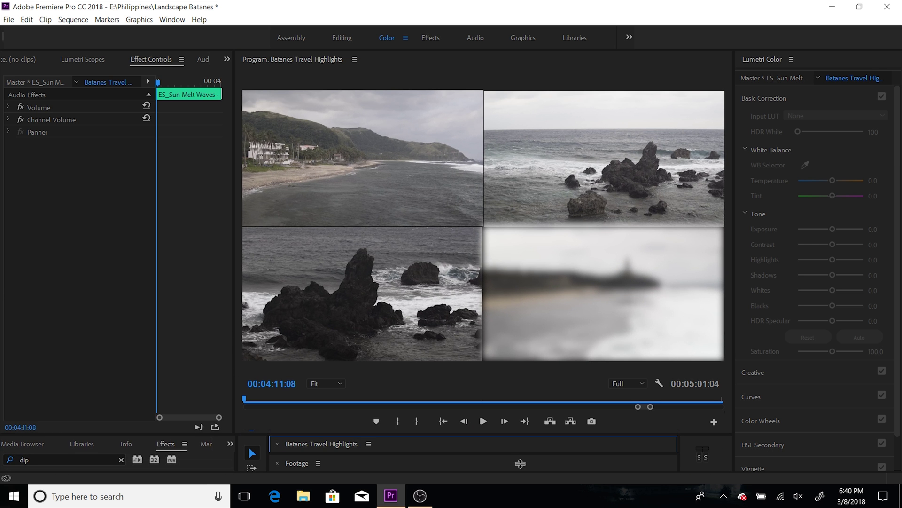
left_click(484, 421)
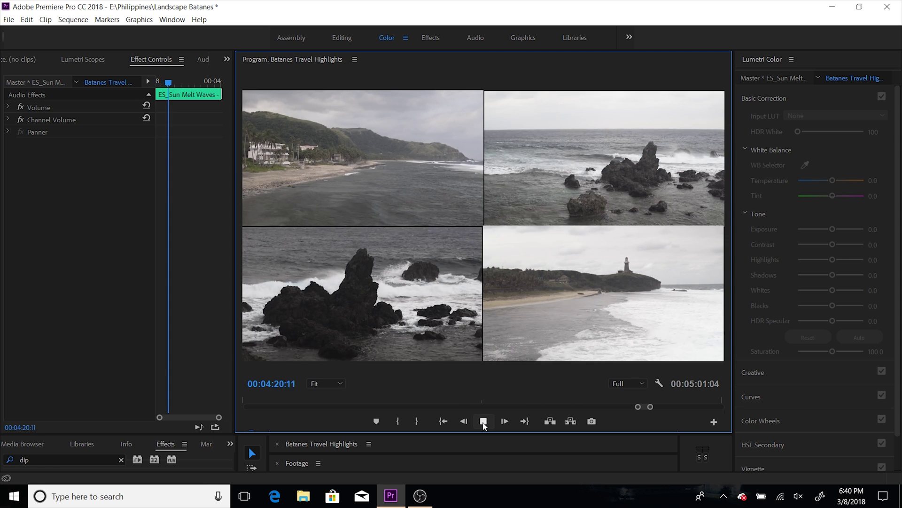
left_click_drag(502, 432, 504, 332)
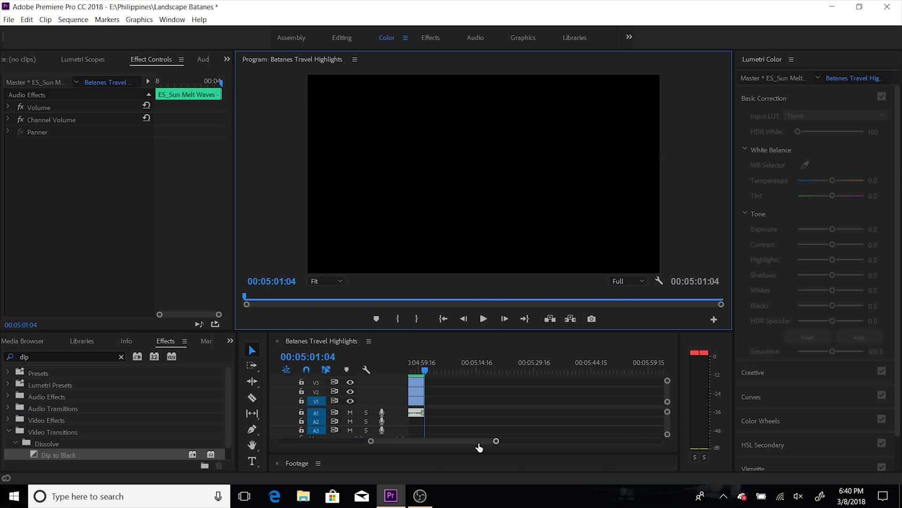
Move the playhead to the second block's start at 00:04:09:02 and on to 00:05:04:09, just past its end
left_click_drag(497, 440, 528, 441)
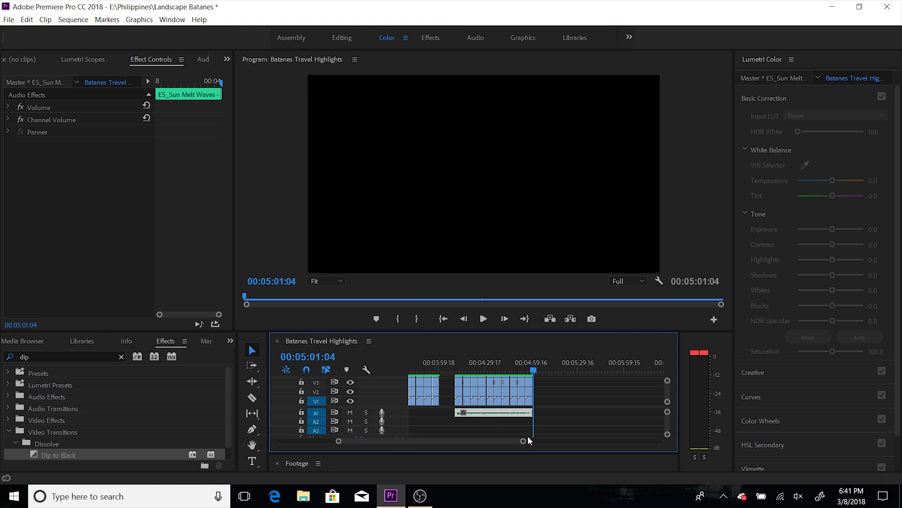
left_click(453, 370)
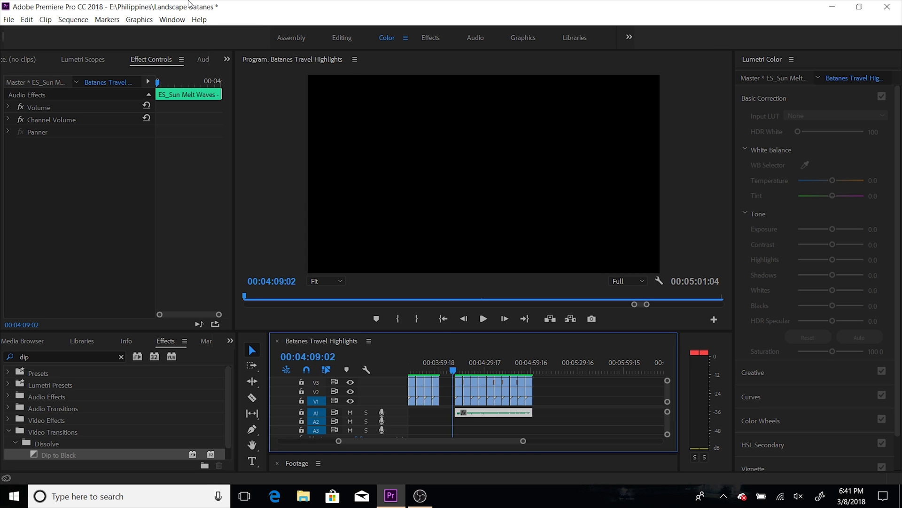
left_click(540, 362)
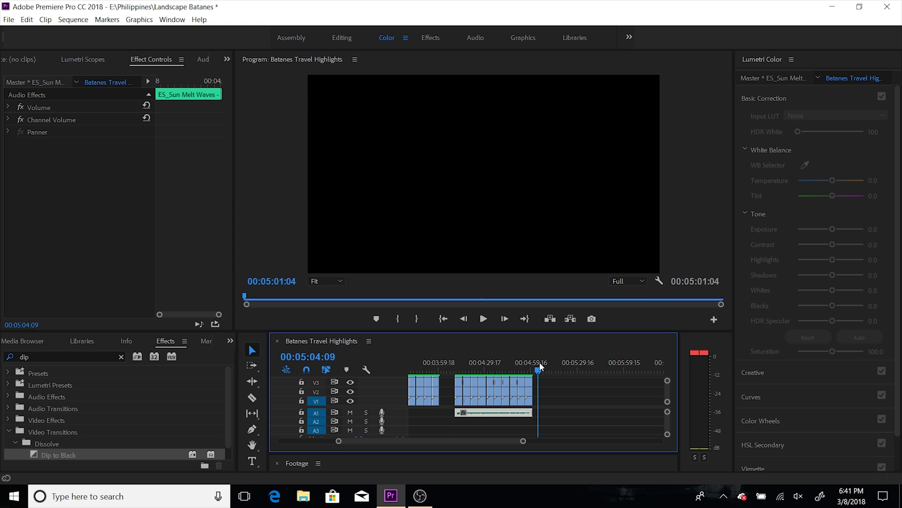